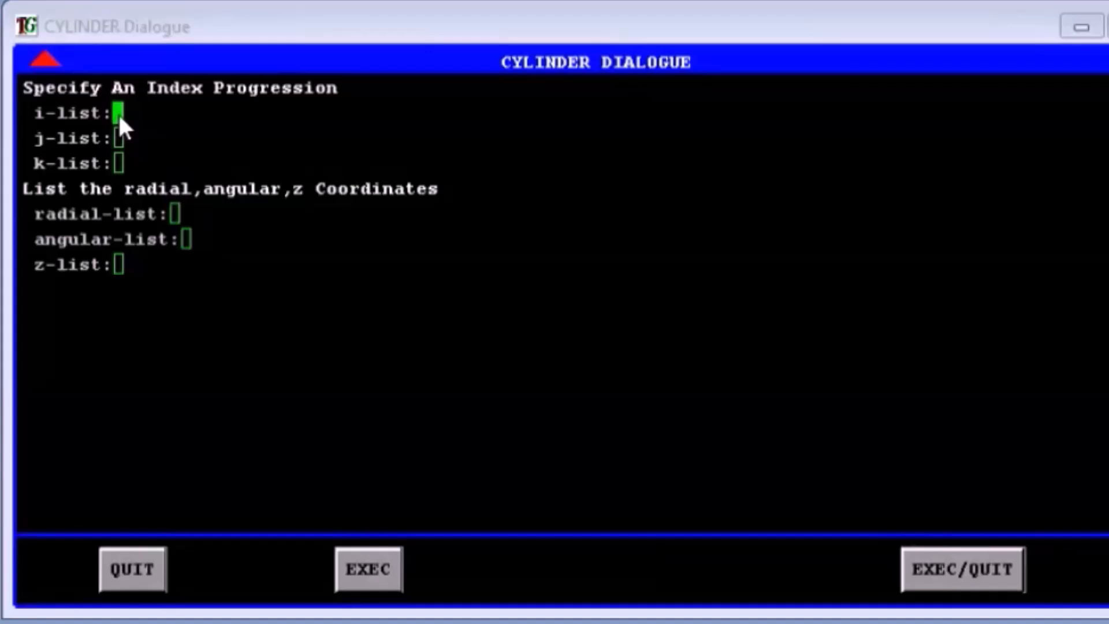
Enter the cylinder's index progression as 1 11 21 for each of the i, j and k lists
{"action": "type", "text": "11 21"}
{"action": "key", "text": "Return"}
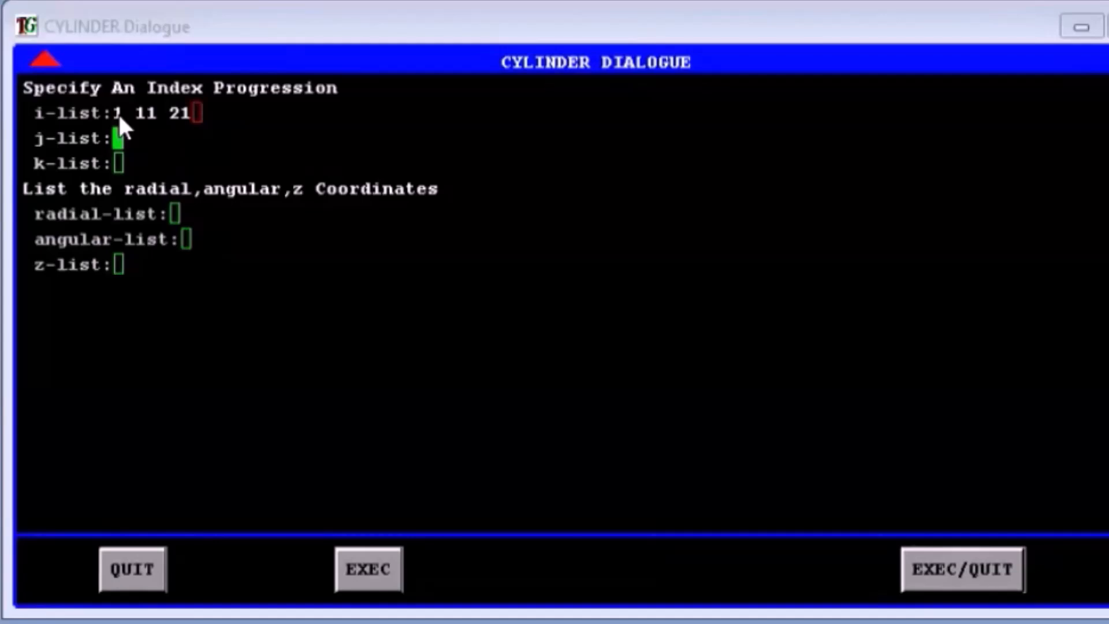
{"action": "type", "text": "1 11 21"}
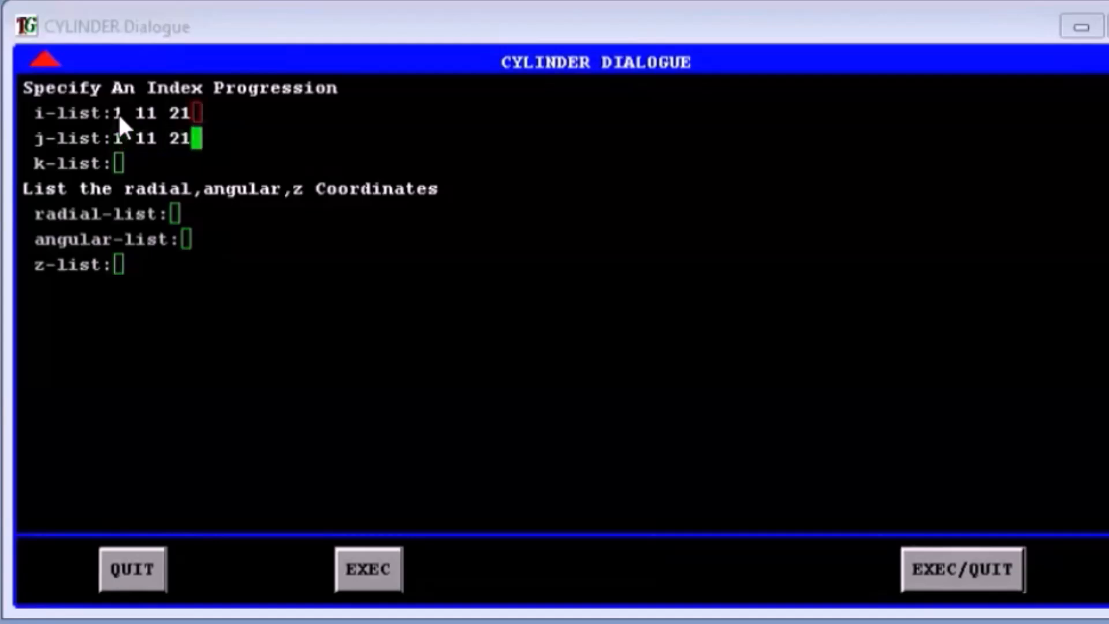
{"action": "key", "text": "Return"}
{"action": "type", "text": "1 11 21"}
{"action": "key", "text": "Return"}
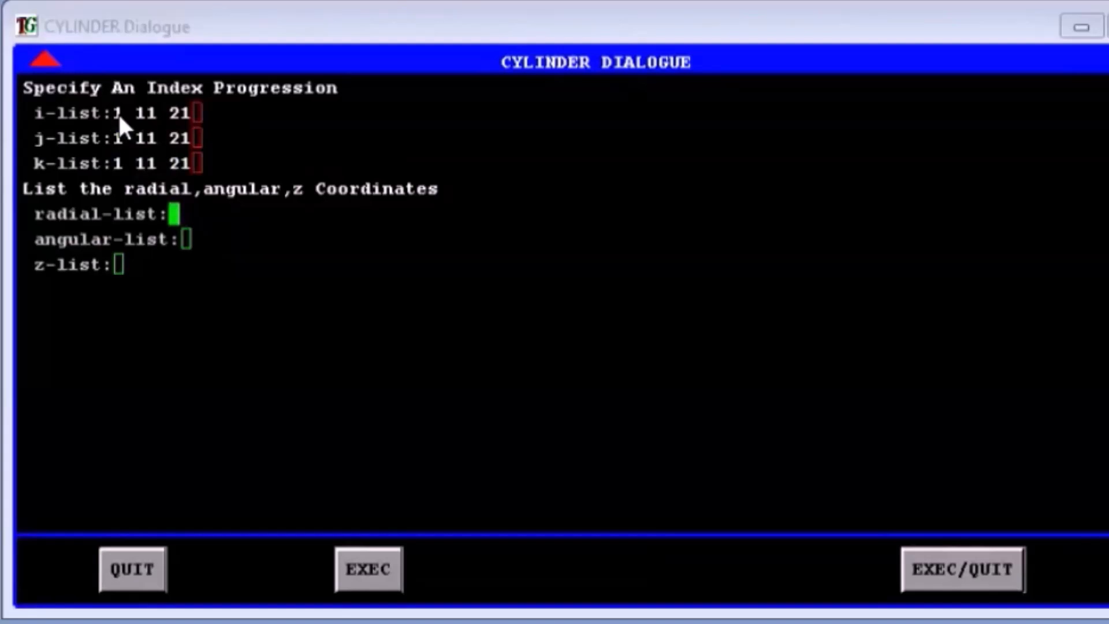
Set the radial list to 1 2 3, the angular list to 0 45 90 and the z list to 1 3 5, and generate the cylinder part
{"action": "type", "text": "1 2 3"}
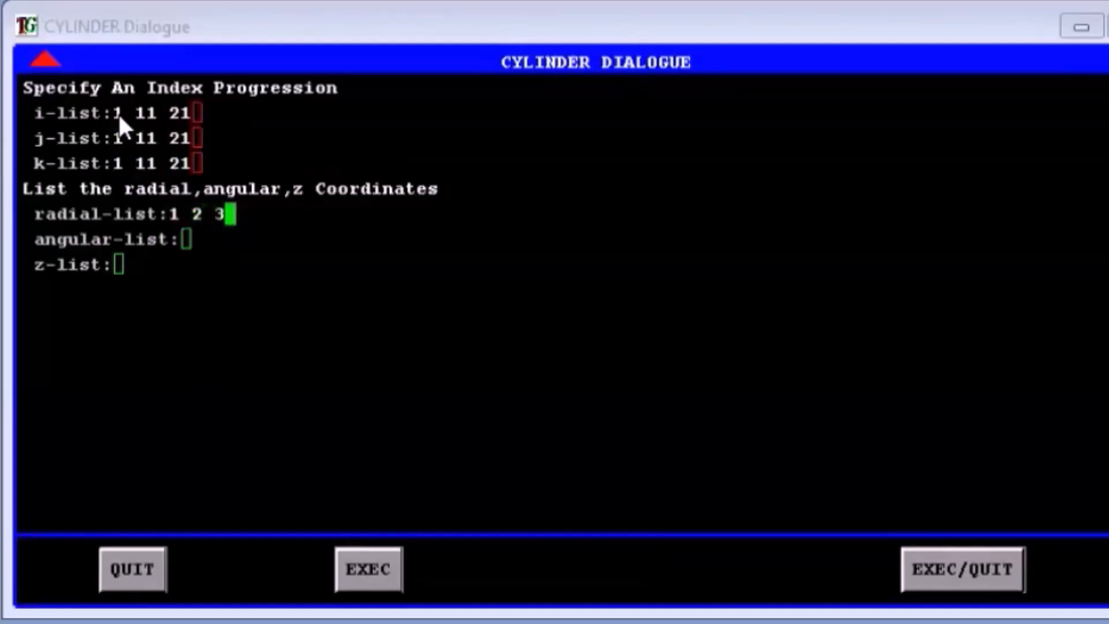
{"action": "key", "text": "Return"}
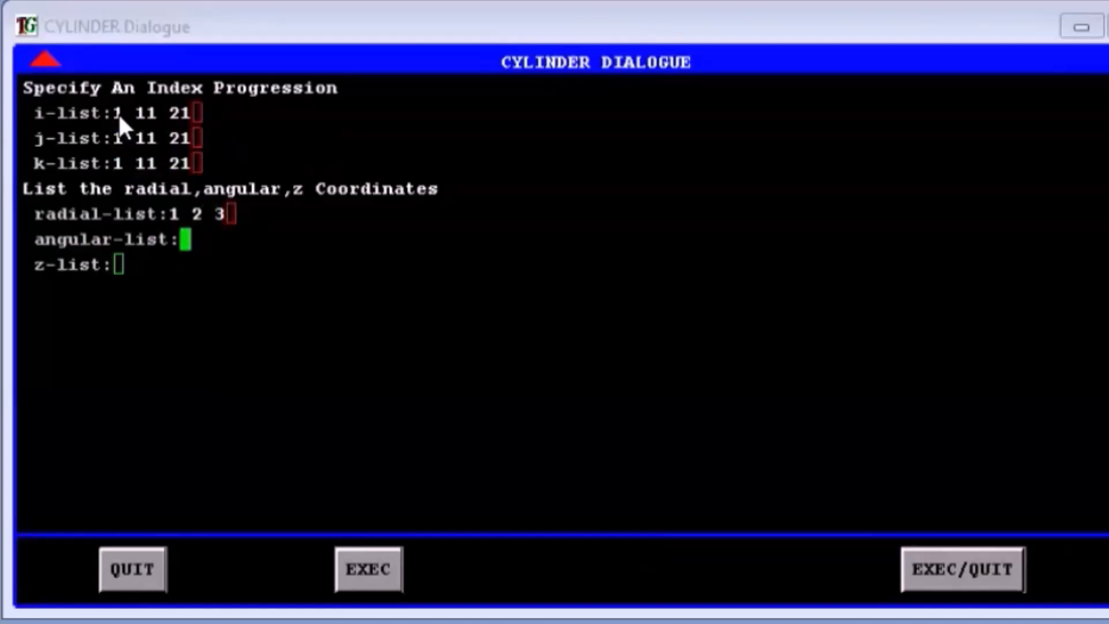
{"action": "type", "text": "0 45 "}
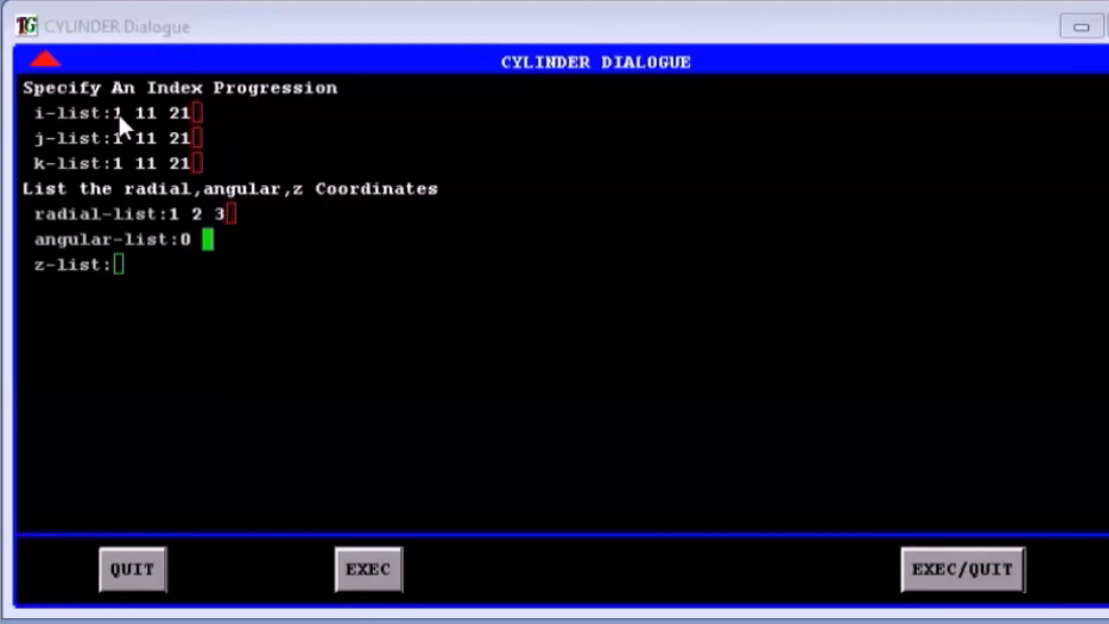
{"action": "type", "text": "90"}
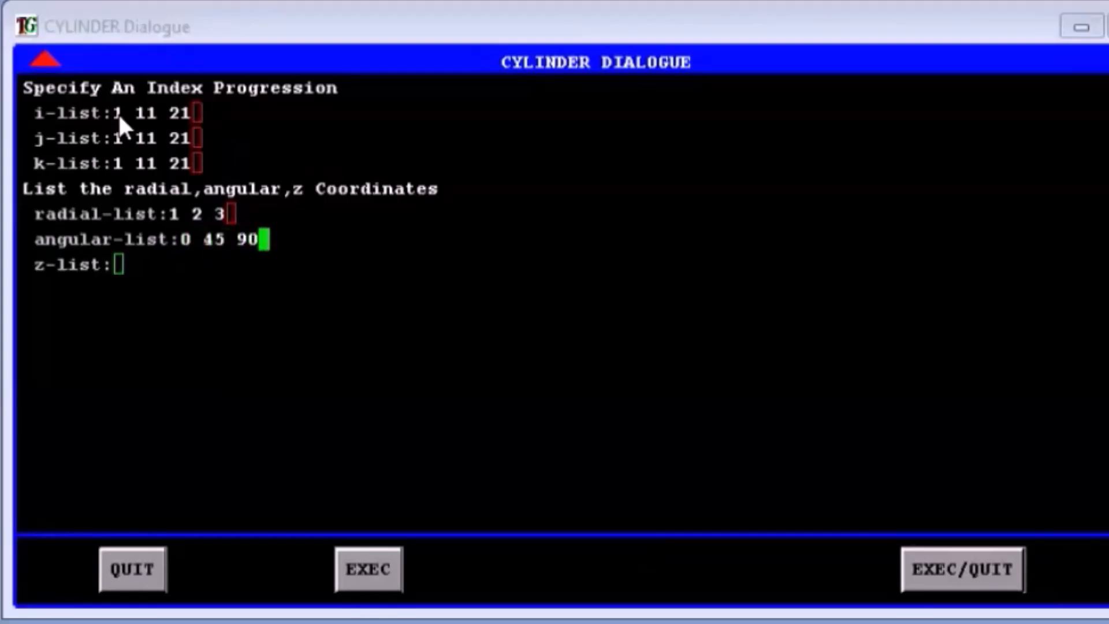
{"action": "key", "text": "Return"}
{"action": "type", "text": "1 3 5"}
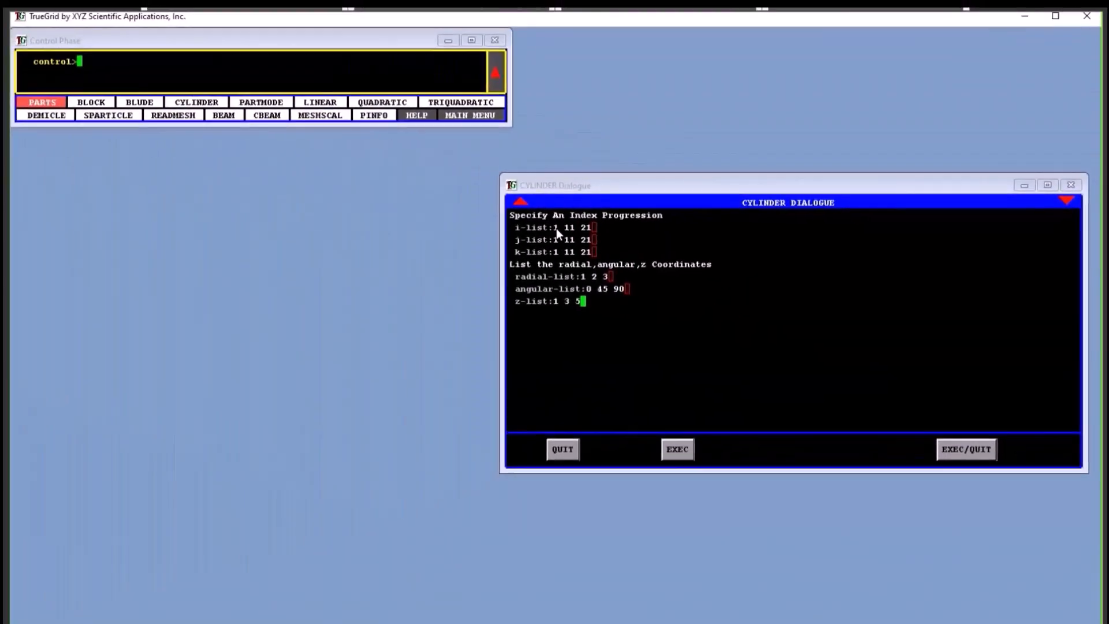
{"action": "left_click", "coordinate": [967, 450]}
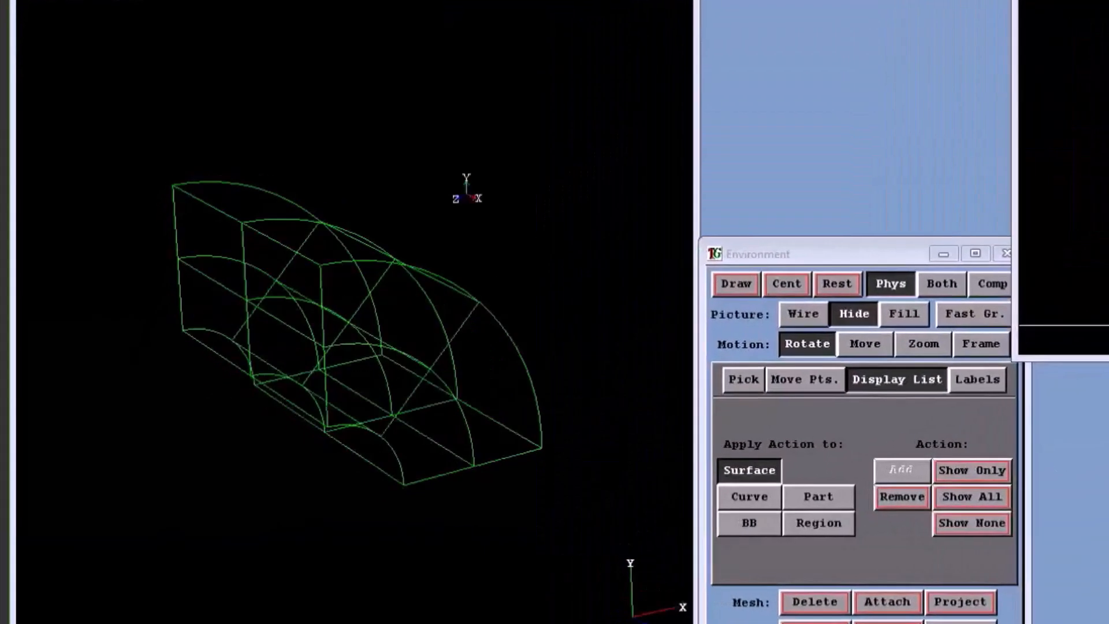
Inspect the cylinder mesh from several angles as a filled picture, with fast graphics on and off, and in the hidden-line picture
{"action": "mouse_move", "coordinate": [359, 312]}
{"action": "middle_mouse_down"}
{"action": "mouse_move", "coordinate": [284, 270]}
{"action": "mouse_move", "coordinate": [428, 319]}
{"action": "middle_mouse_up"}
{"action": "left_click", "coordinate": [904, 315]}
{"action": "left_click", "coordinate": [961, 313]}
{"action": "mouse_move", "coordinate": [370, 288]}
{"action": "middle_mouse_down"}
{"action": "mouse_move", "coordinate": [429, 339]}
{"action": "mouse_move", "coordinate": [268, 401]}
{"action": "mouse_move", "coordinate": [179, 408]}
{"action": "mouse_move", "coordinate": [420, 212]}
{"action": "middle_mouse_up"}
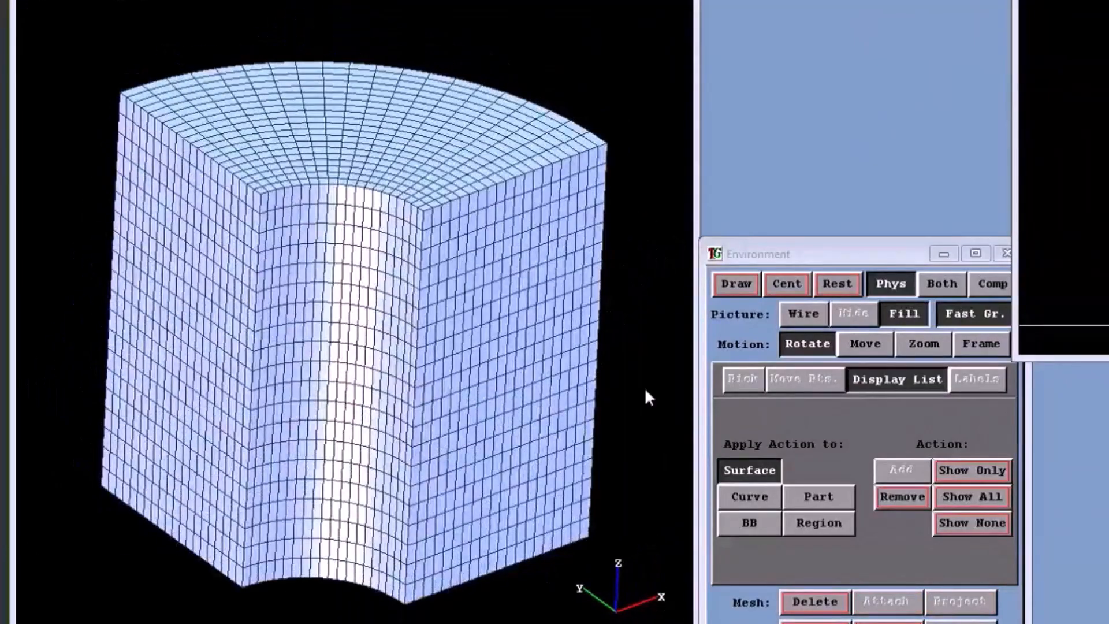
{"action": "left_click", "coordinate": [962, 313]}
{"action": "mouse_move", "coordinate": [374, 331]}
{"action": "middle_mouse_down"}
{"action": "mouse_move", "coordinate": [448, 159]}
{"action": "mouse_move", "coordinate": [267, 341]}
{"action": "mouse_move", "coordinate": [289, 372]}
{"action": "mouse_move", "coordinate": [303, 368]}
{"action": "mouse_move", "coordinate": [277, 236]}
{"action": "mouse_move", "coordinate": [371, 332]}
{"action": "middle_mouse_up"}
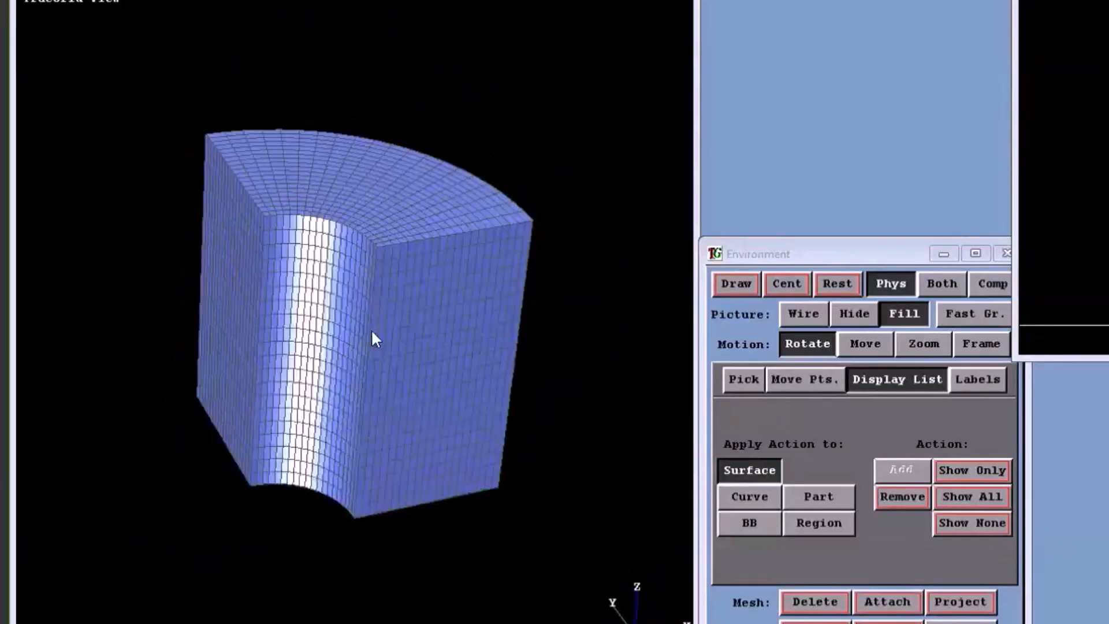
{"action": "left_click", "coordinate": [858, 322]}
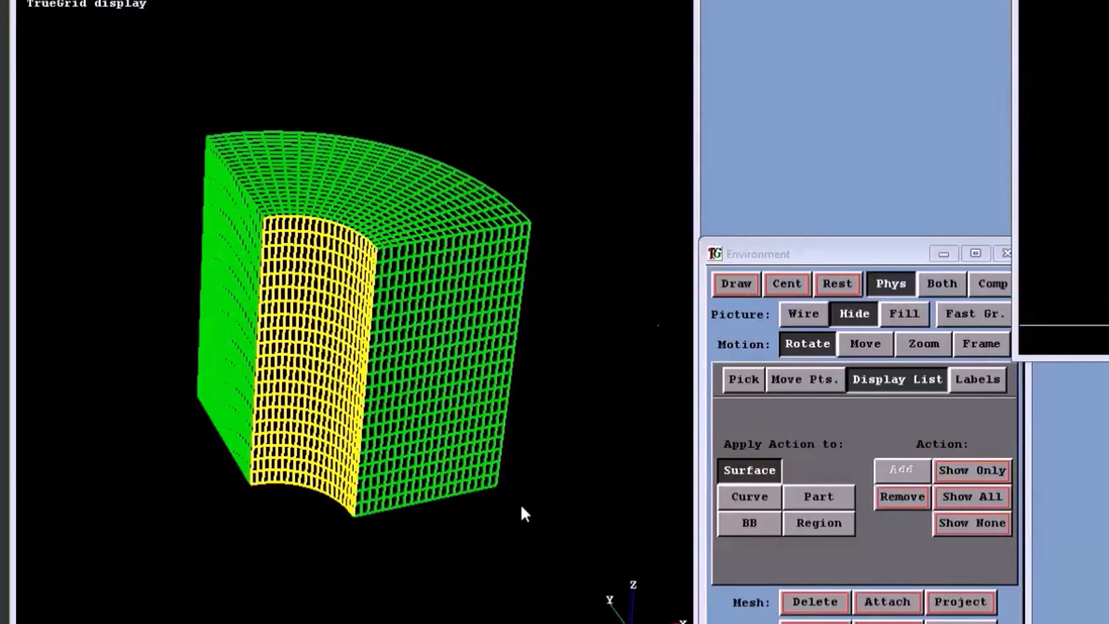
{"action": "left_click_drag", "start_coordinate": [471, 347], "coordinate": [486, 401]}
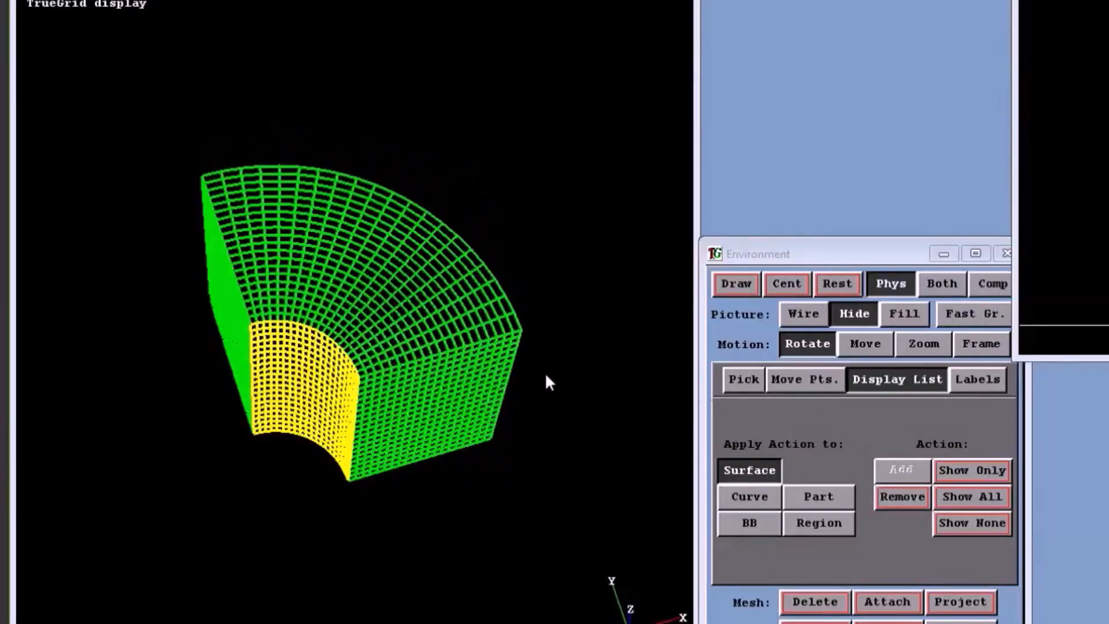
Move the inner cylindrical face about -2.14 in the X (radial) direction, inspect the mesh, and undo the move
{"action": "left_click", "coordinate": [795, 381]}
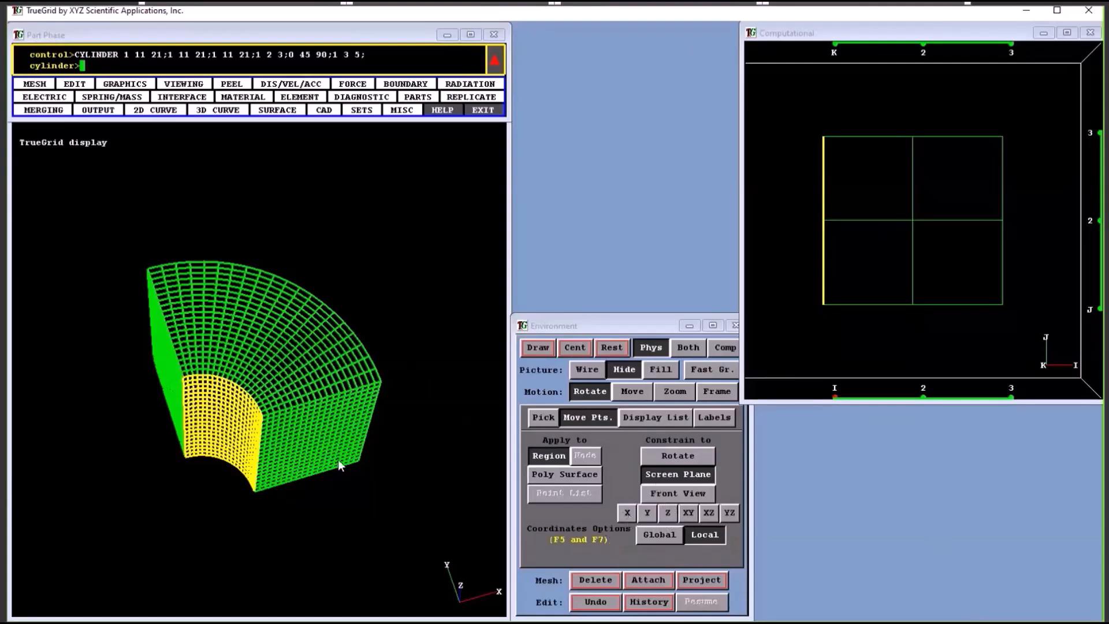
{"action": "left_click", "coordinate": [228, 426]}
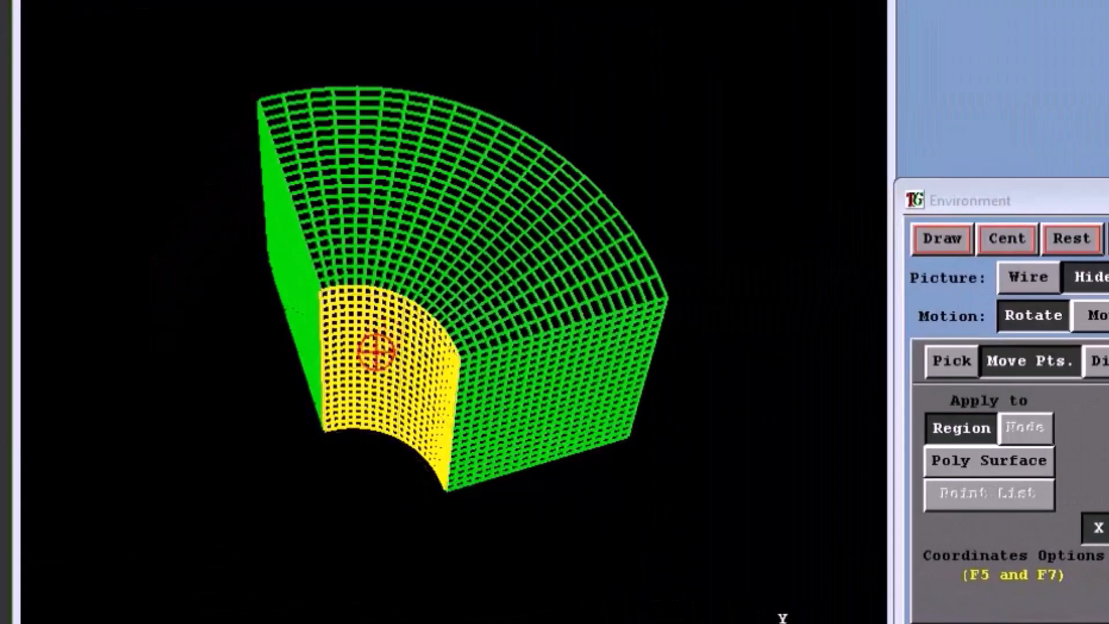
{"action": "left_click_drag", "start_coordinate": [377, 350], "coordinate": [274, 563]}
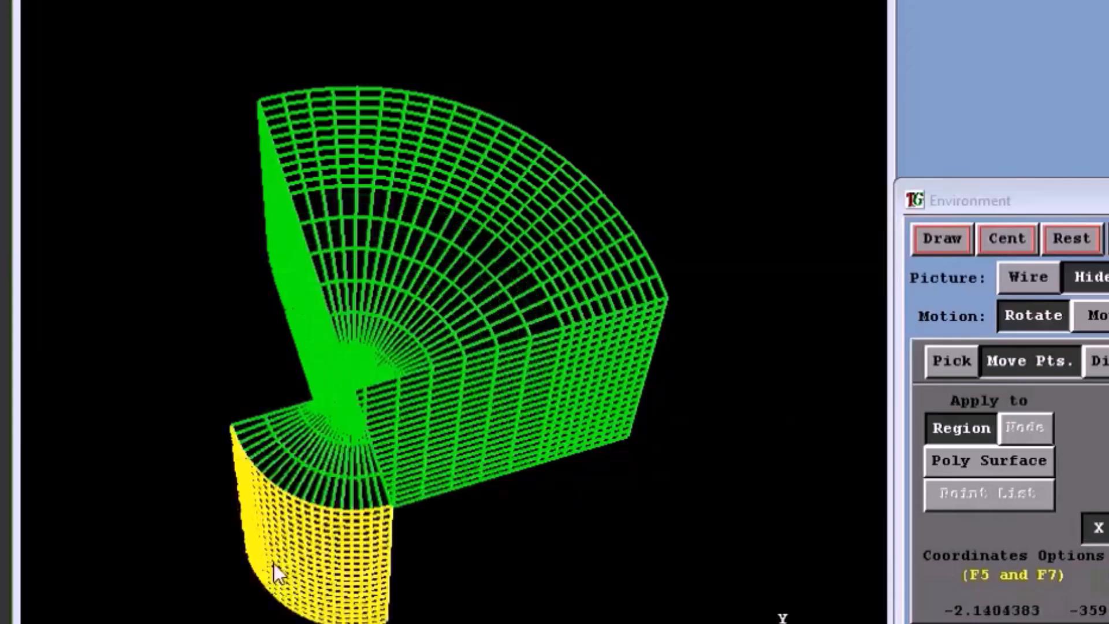
{"action": "left_click_drag", "start_coordinate": [526, 312], "coordinate": [537, 377]}
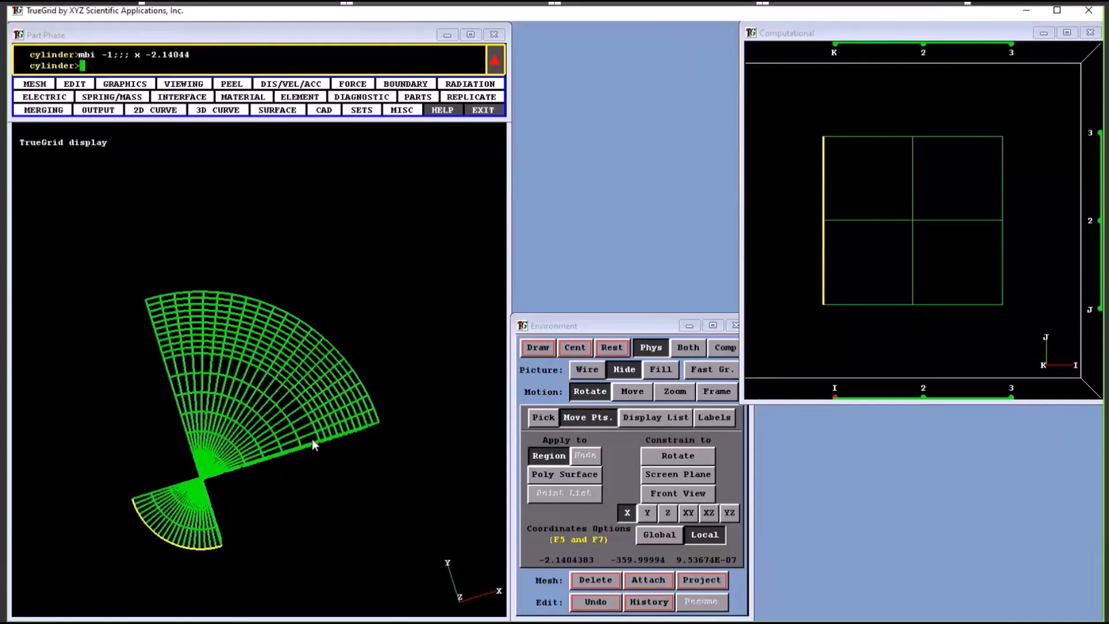
{"action": "left_click", "coordinate": [594, 603]}
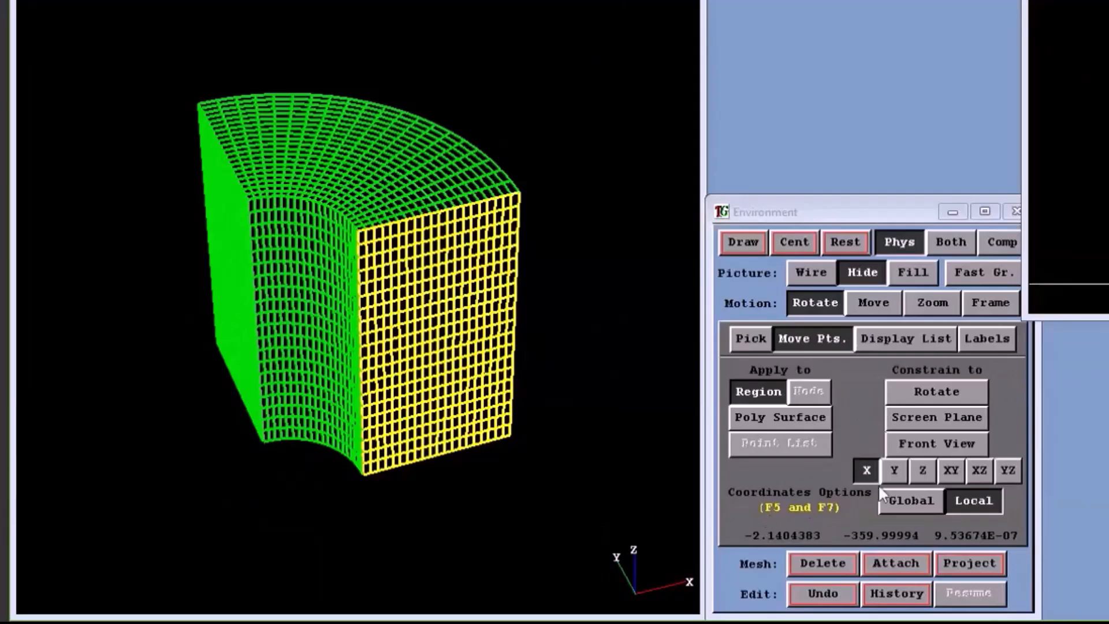
Move the 0-degree end face of the mesh in the Y (angular) direction to widen the sector
{"action": "left_click", "coordinate": [891, 475]}
{"action": "left_click_drag", "start_coordinate": [485, 196], "coordinate": [424, 580]}
{"action": "middle_click_drag", "start_coordinate": [440, 520], "coordinate": [523, 622]}
{"action": "left_click_drag", "start_coordinate": [497, 453], "coordinate": [528, 439]}
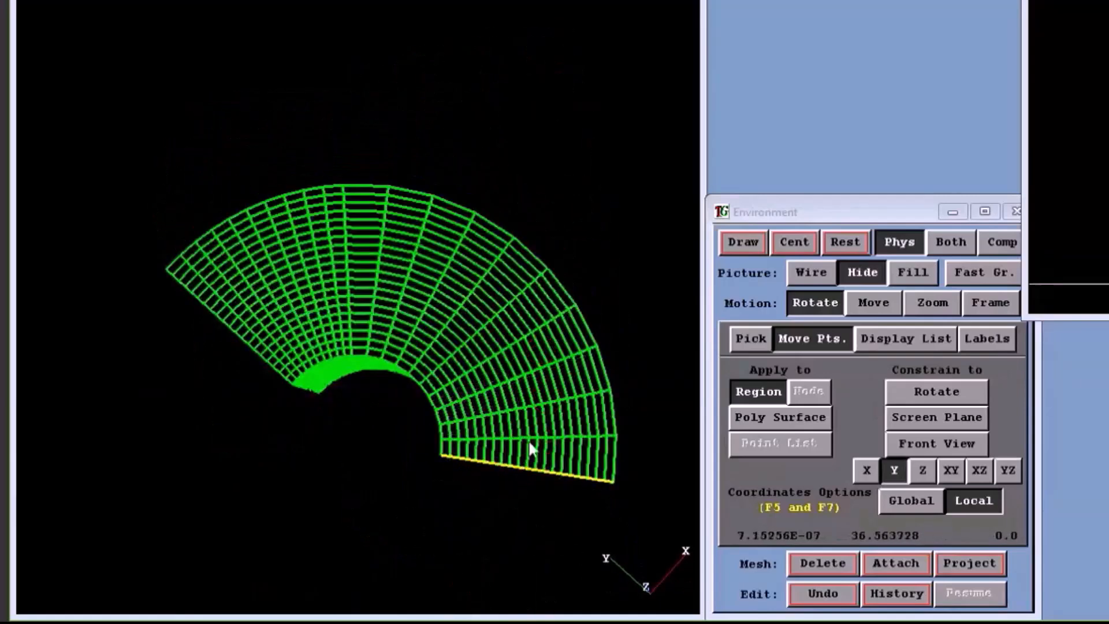
Select the face at the maximum z index and move it about -0.86 in the X (radial) direction
{"action": "left_click", "coordinate": [922, 470]}
{"action": "left_click", "coordinate": [866, 471]}
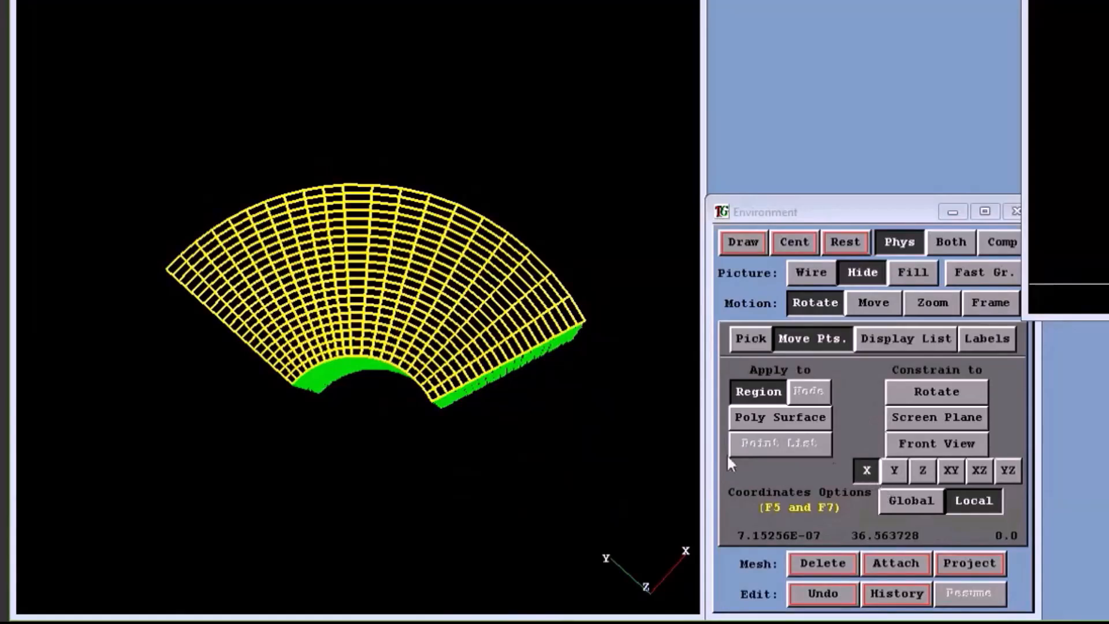
{"action": "left_click_drag", "start_coordinate": [400, 277], "coordinate": [334, 416]}
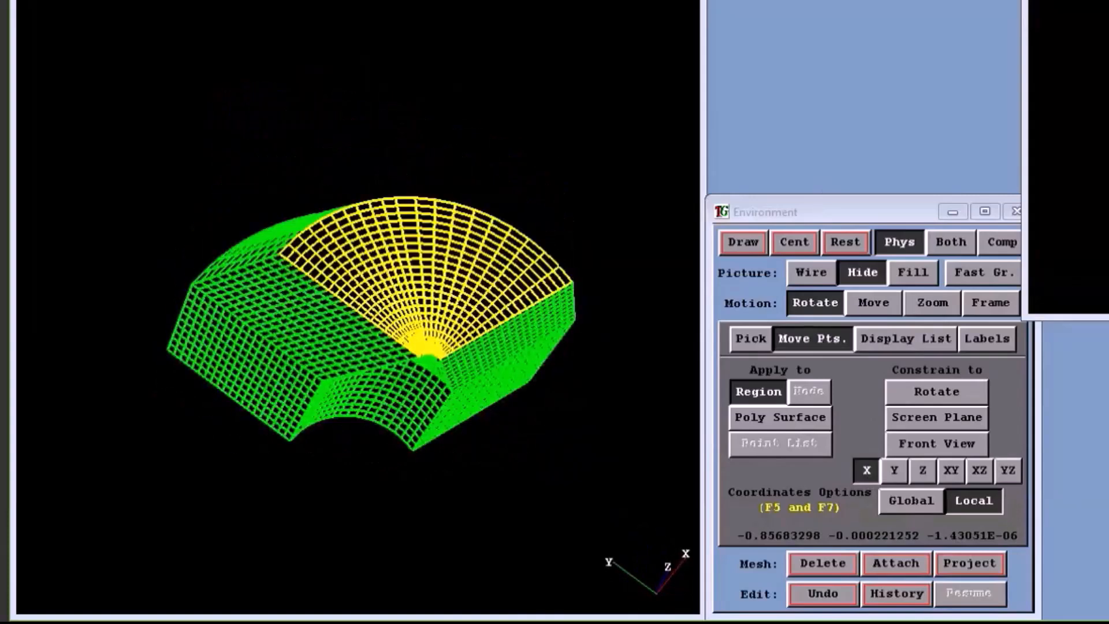
Select the outer edge of the maximum-z face, move it about 2.6 outward in the X (radial) direction, and inspect the mesh
{"action": "left_click", "coordinate": [433, 202]}
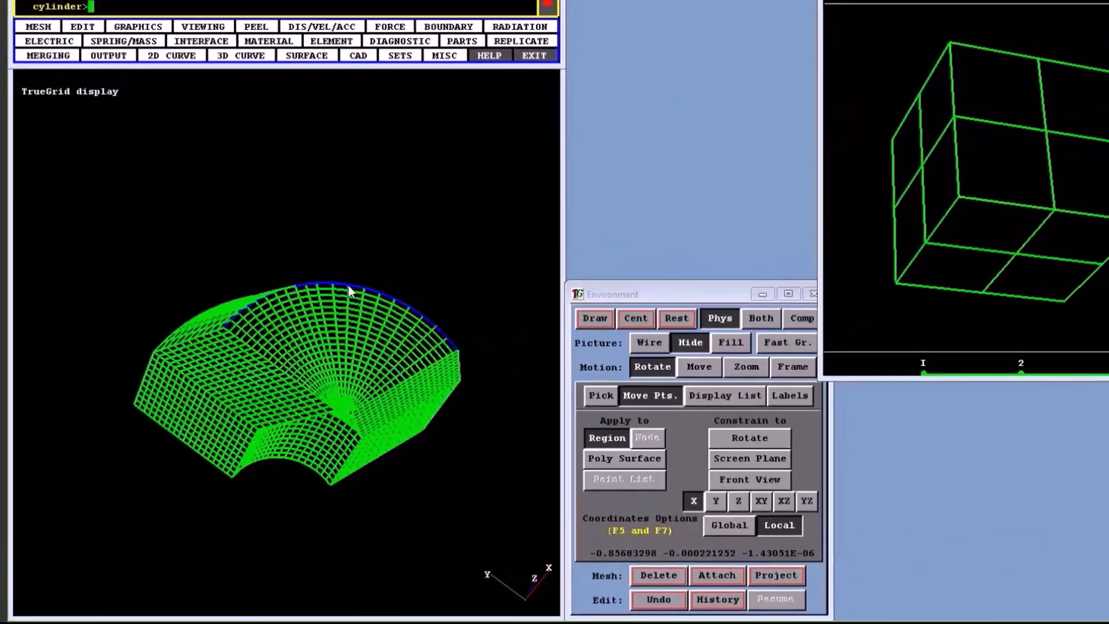
{"action": "left_click_drag", "start_coordinate": [383, 257], "coordinate": [389, 0]}
{"action": "mouse_move", "coordinate": [321, 79]}
{"action": "left_mouse_down"}
{"action": "mouse_move", "coordinate": [322, 136]}
{"action": "mouse_move", "coordinate": [381, 312]}
{"action": "mouse_move", "coordinate": [59, 371]}
{"action": "mouse_move", "coordinate": [40, 439]}
{"action": "left_mouse_up"}
{"action": "left_click_drag", "start_coordinate": [198, 411], "coordinate": [296, 531]}
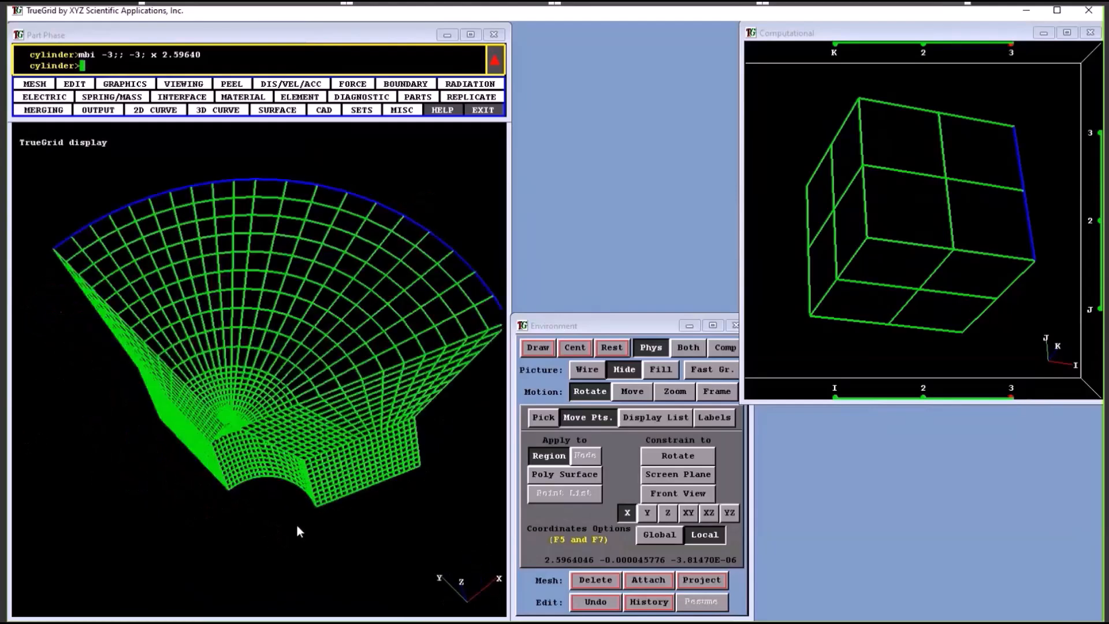
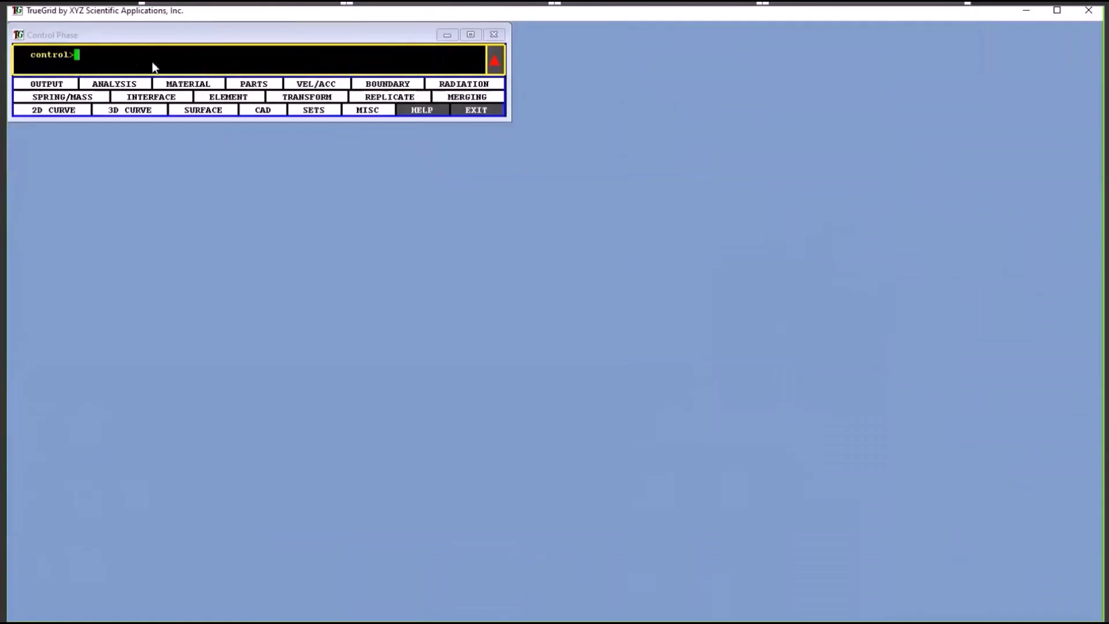
{"action": "middle_click", "coordinate": [112, 54]}
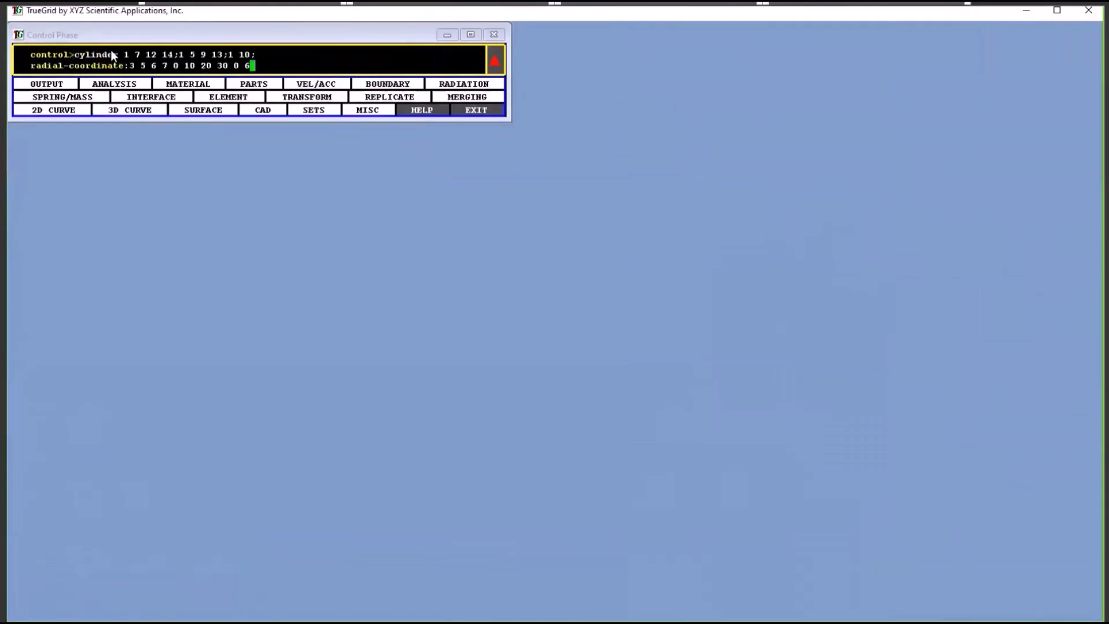
{"action": "key", "text": "Return"}
{"action": "middle_click_drag", "start_coordinate": [288, 347], "coordinate": [324, 285]}
{"action": "middle_click_drag", "start_coordinate": [221, 403], "coordinate": [292, 307]}
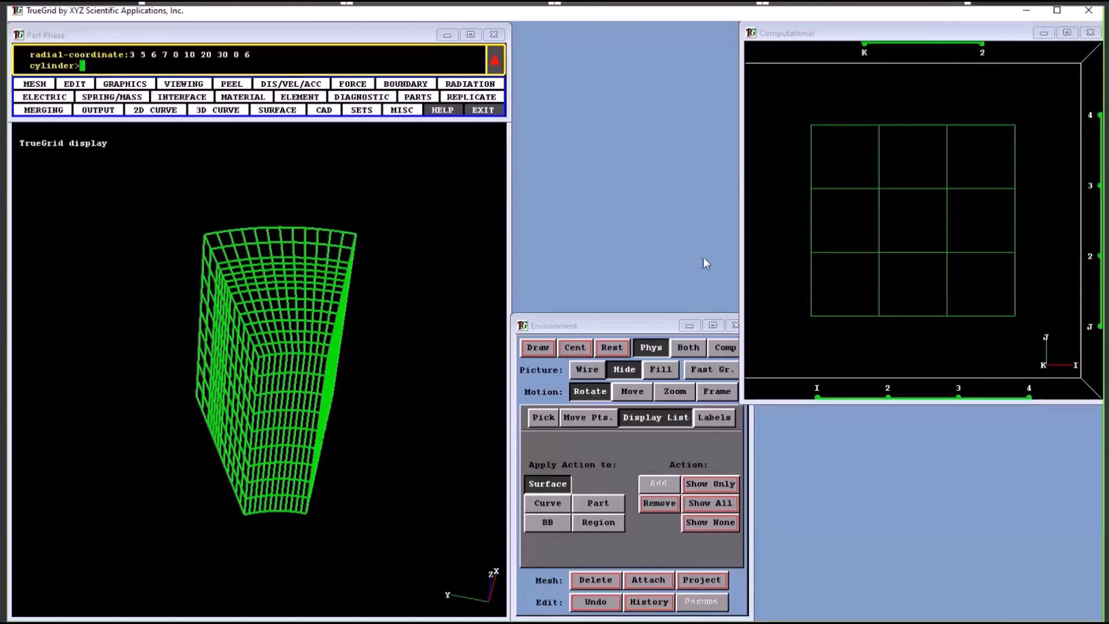
{"action": "left_click_drag", "start_coordinate": [842, 233], "coordinate": [952, 174]}
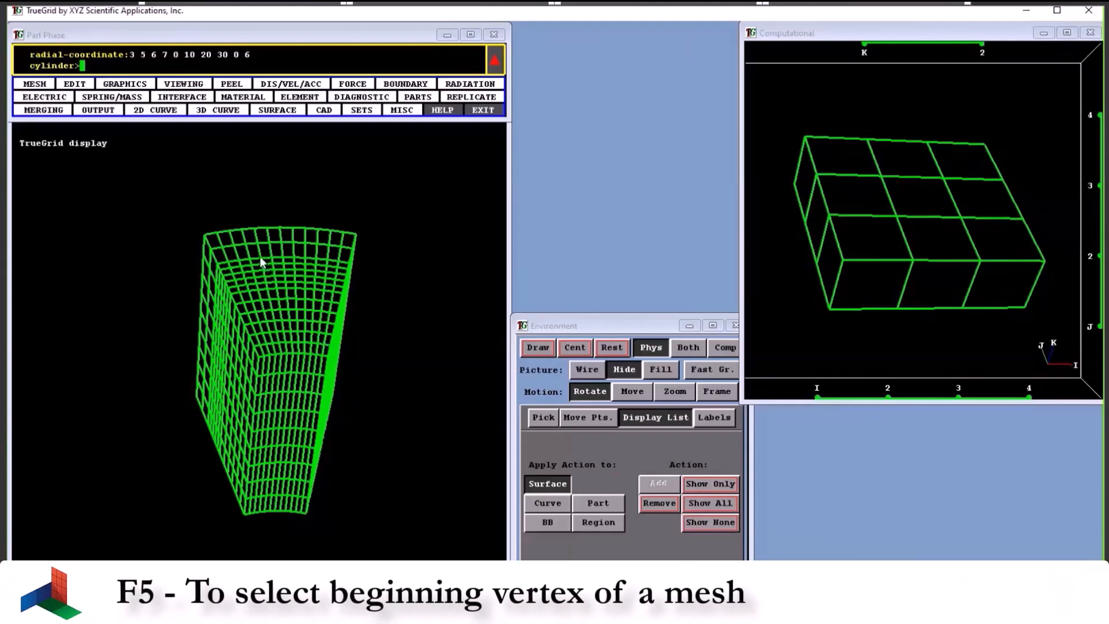
Select the central block from two opposite vertices on the top face, extend it across the full K range, and clear the selection
{"action": "key", "text": "F5"}
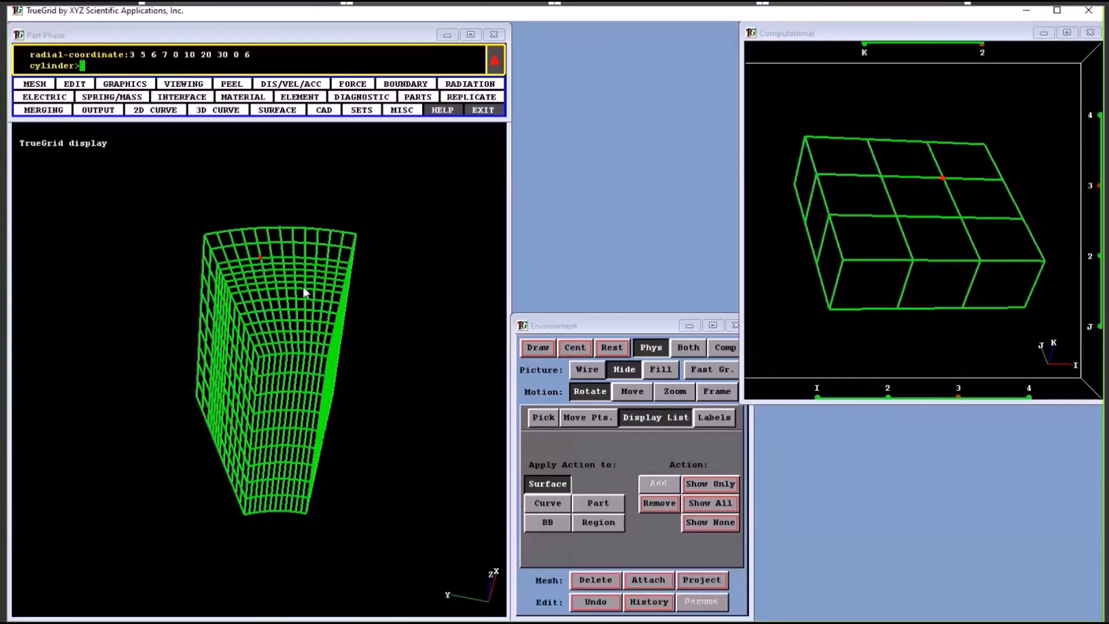
{"action": "key", "text": "F6"}
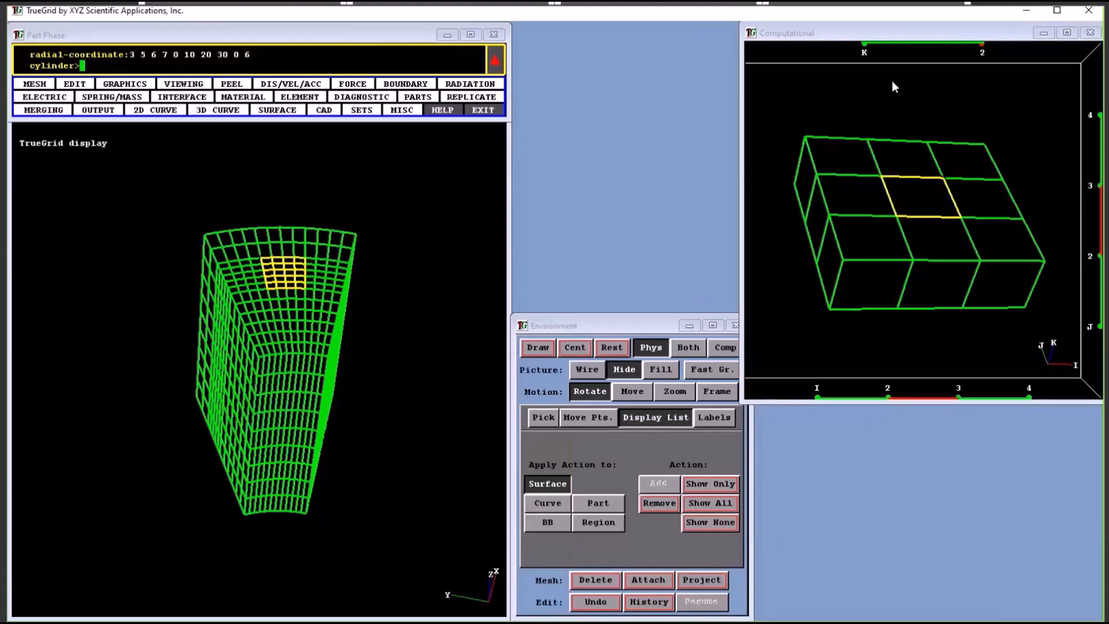
{"action": "left_click", "coordinate": [981, 46]}
{"action": "left_click", "coordinate": [981, 51]}
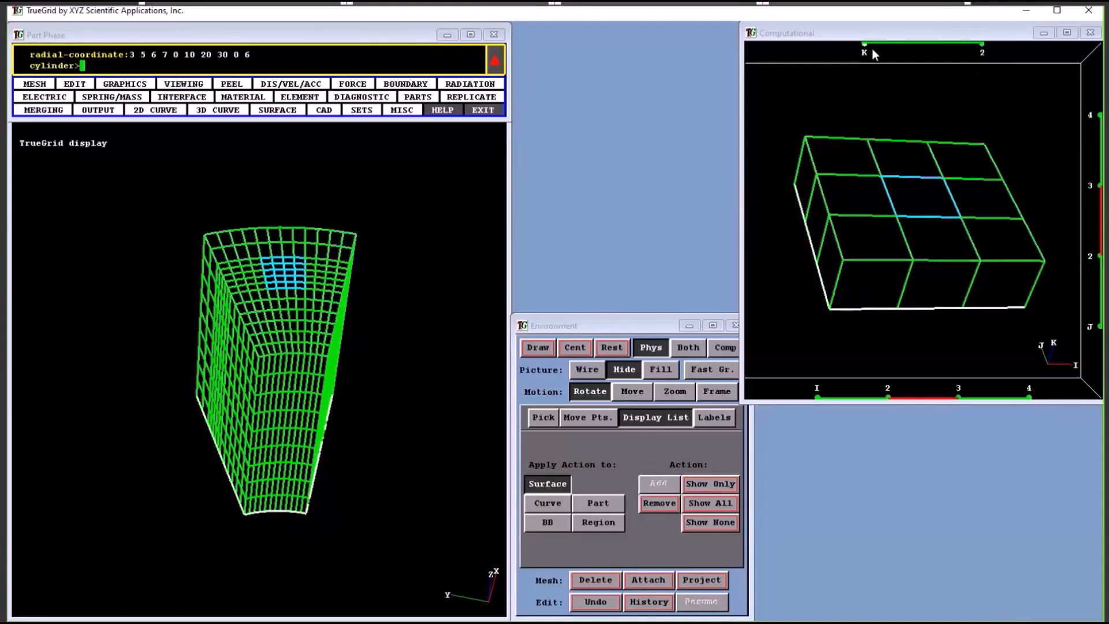
{"action": "left_click_drag", "start_coordinate": [873, 49], "coordinate": [947, 47]}
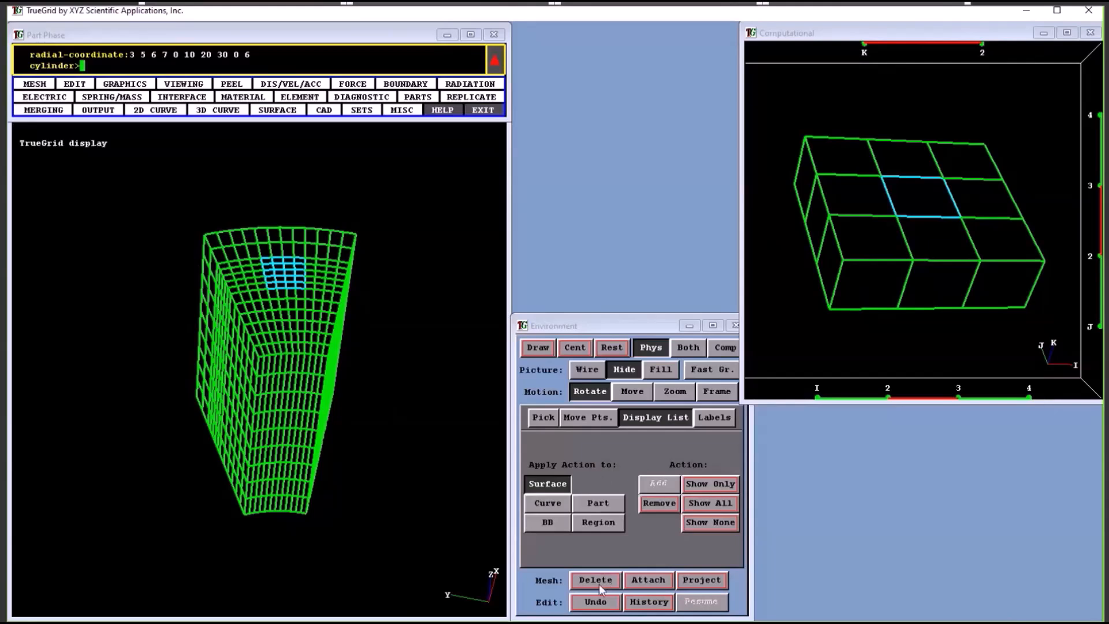
{"action": "key", "text": "F2"}
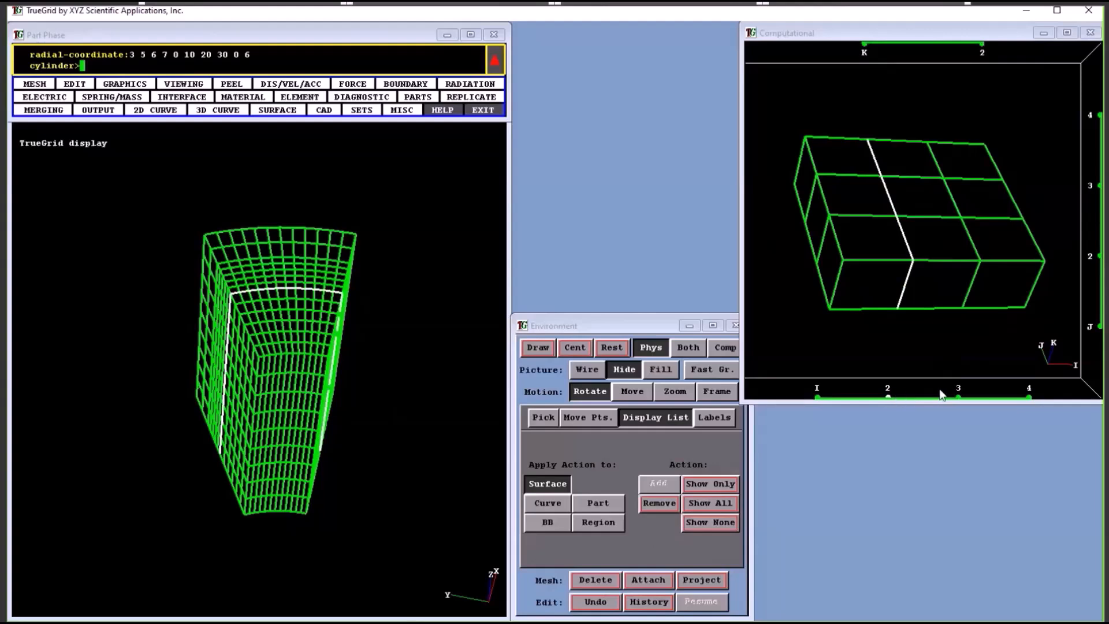
Select the central block spanning I 2 to 3 and J 2 to 3 through the full K range and delete it
{"action": "left_click_drag", "start_coordinate": [941, 395], "coordinate": [957, 396]}
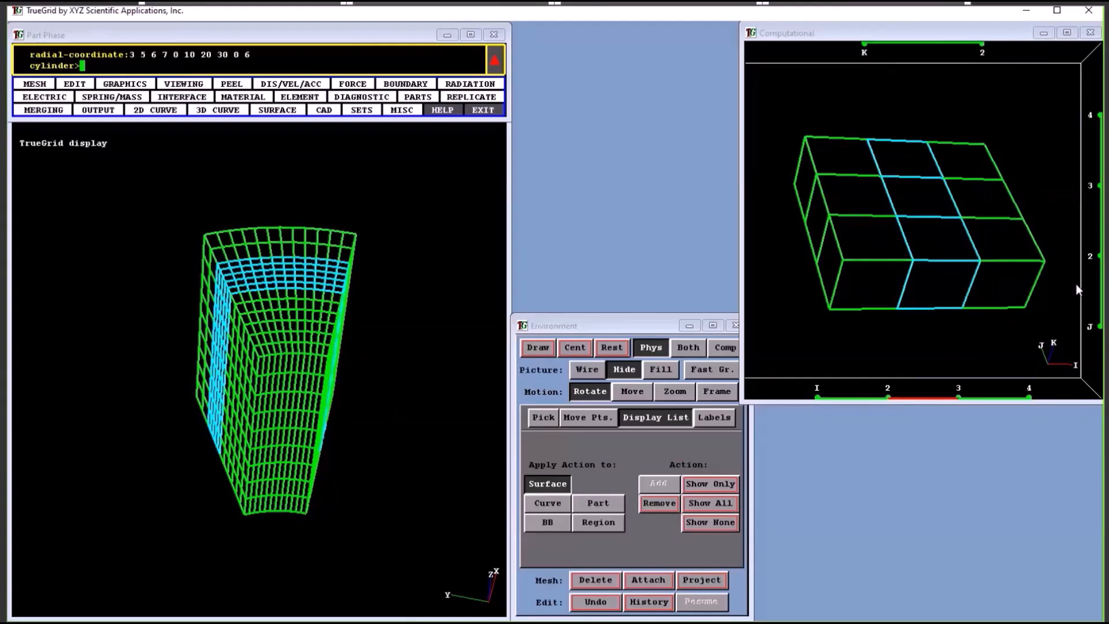
{"action": "left_click_drag", "start_coordinate": [1100, 257], "coordinate": [1097, 216]}
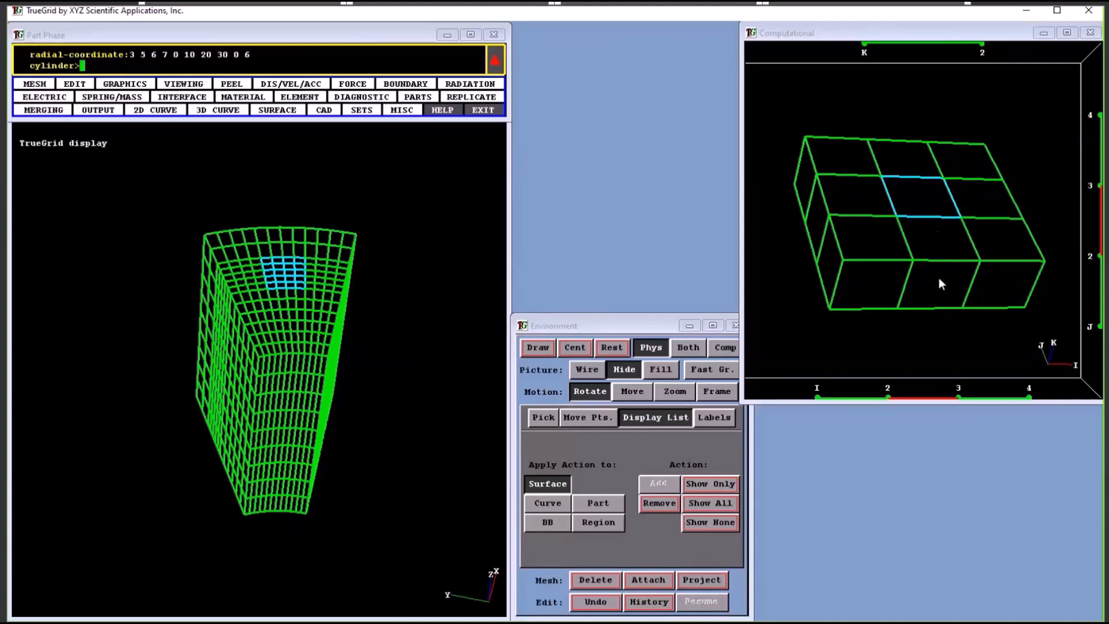
{"action": "left_click_drag", "start_coordinate": [882, 176], "coordinate": [962, 221]}
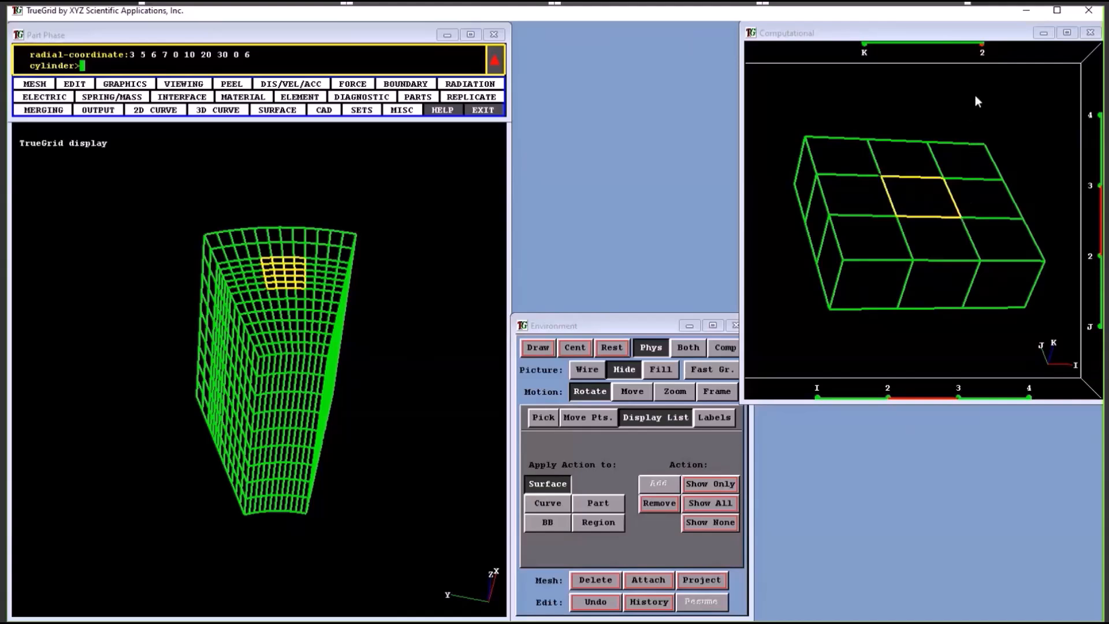
{"action": "left_click", "coordinate": [984, 47]}
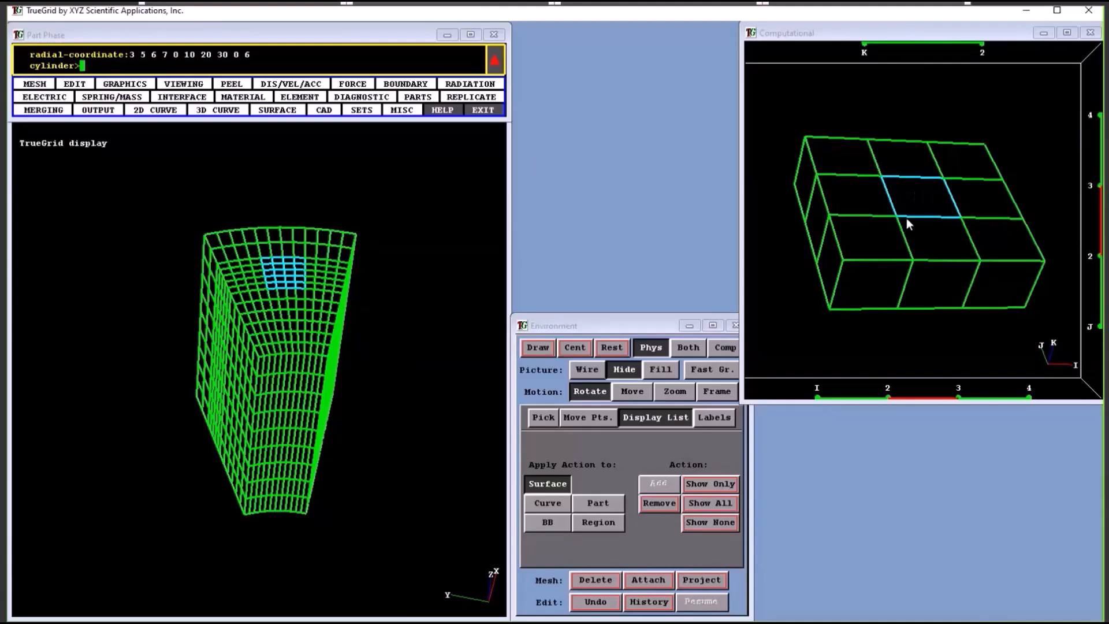
{"action": "left_click", "coordinate": [598, 583]}
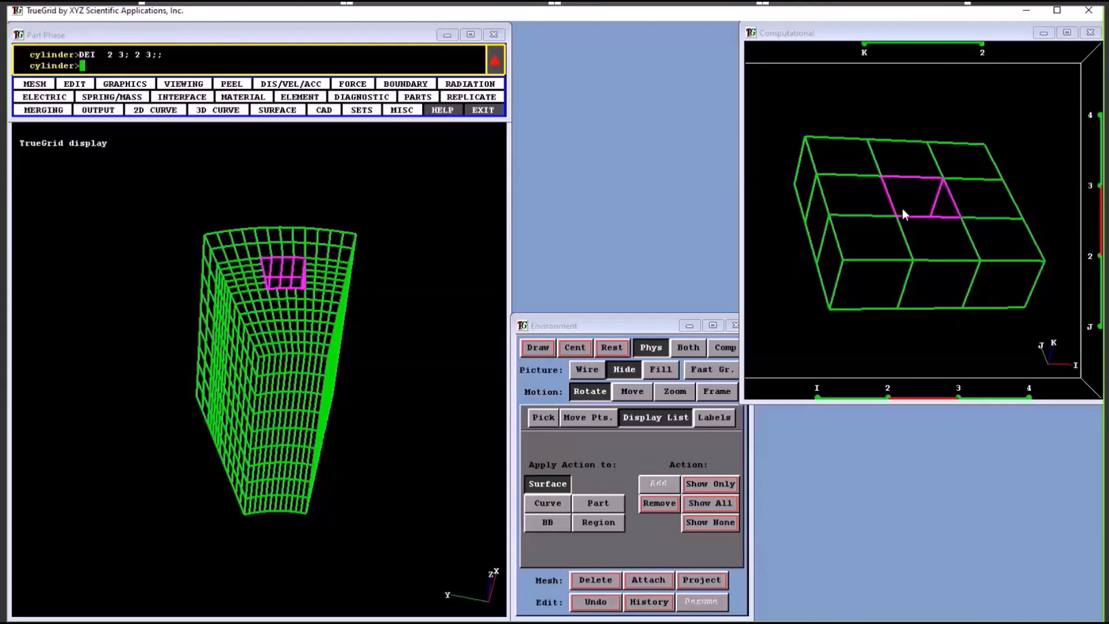
Select the four inner walls of the hole at I indices 2 and 3 and J indices 2 and 3
{"action": "left_click", "coordinate": [886, 391]}
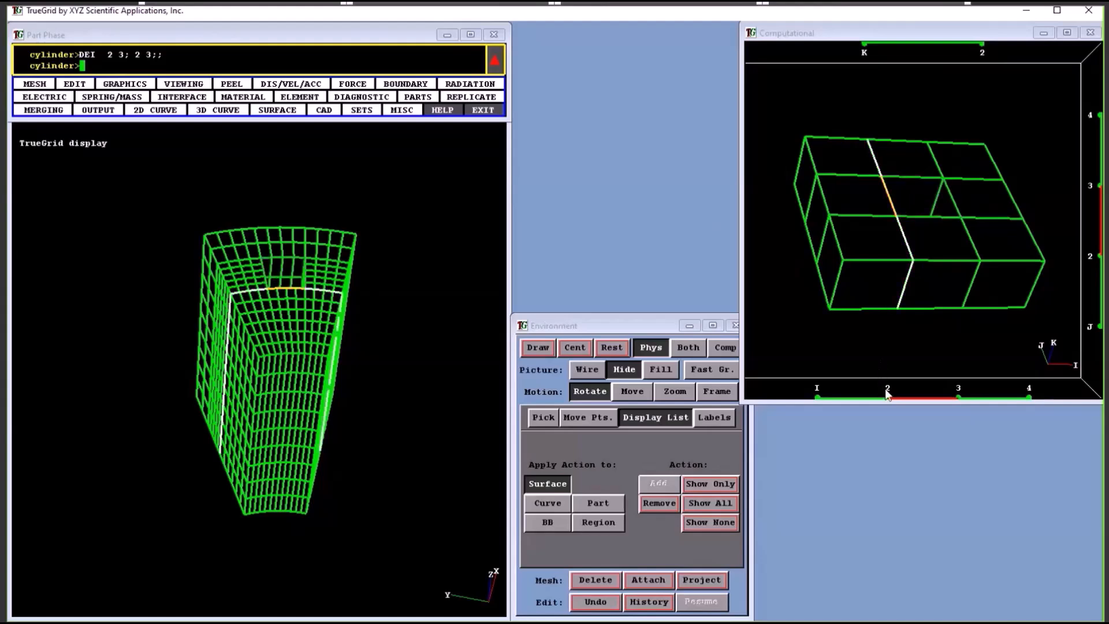
{"action": "left_click", "coordinate": [959, 391]}
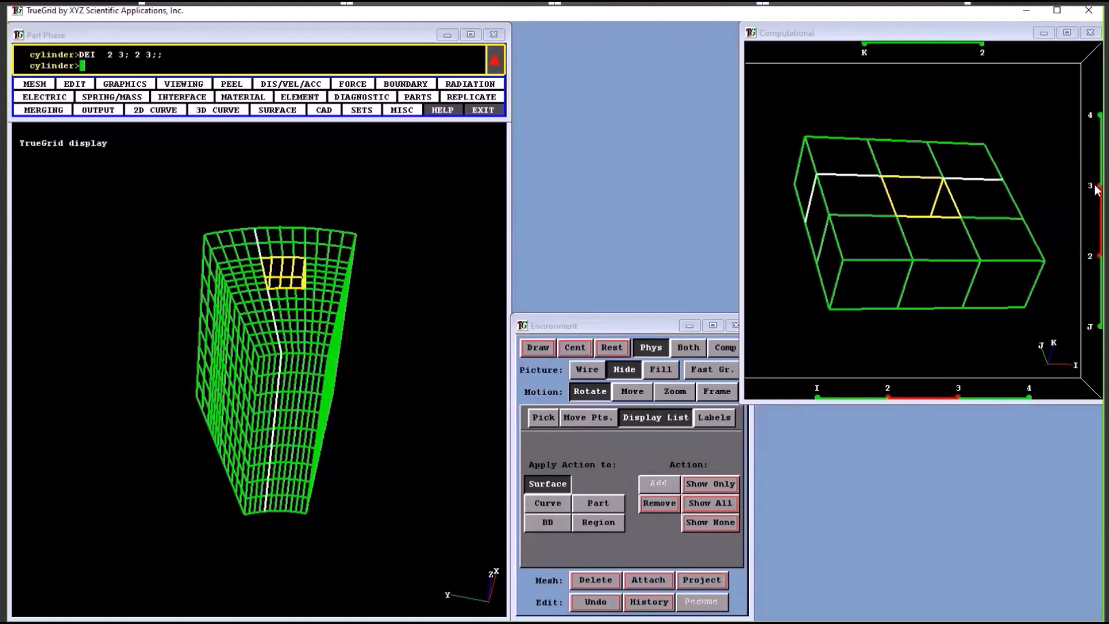
{"action": "left_click_drag", "start_coordinate": [1021, 280], "coordinate": [891, 272]}
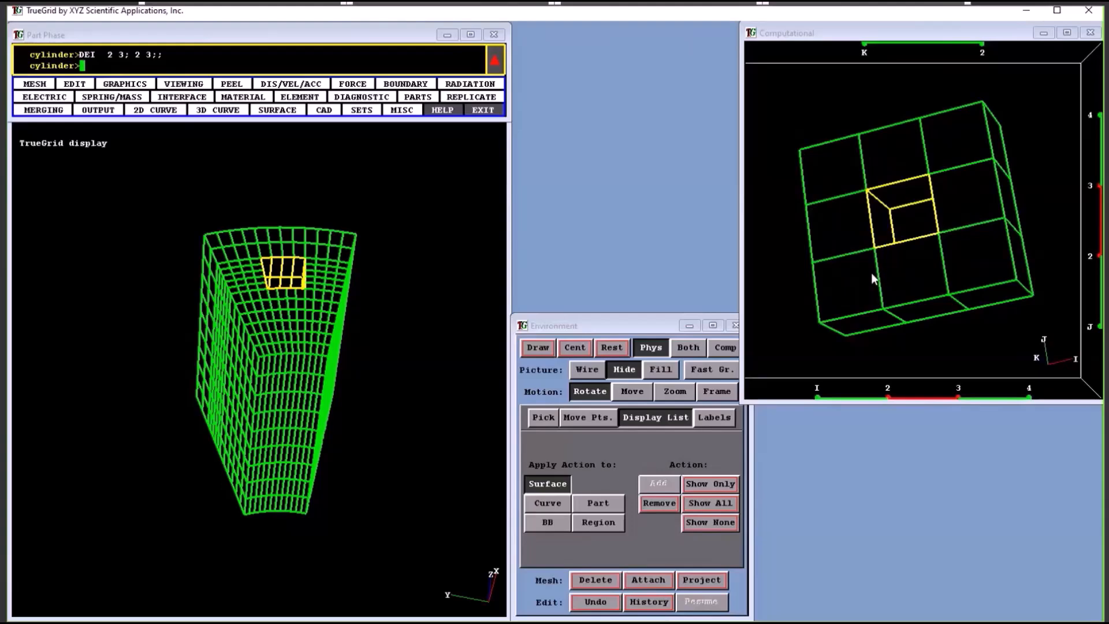
{"action": "left_click_drag", "start_coordinate": [497, 347], "coordinate": [327, 347]}
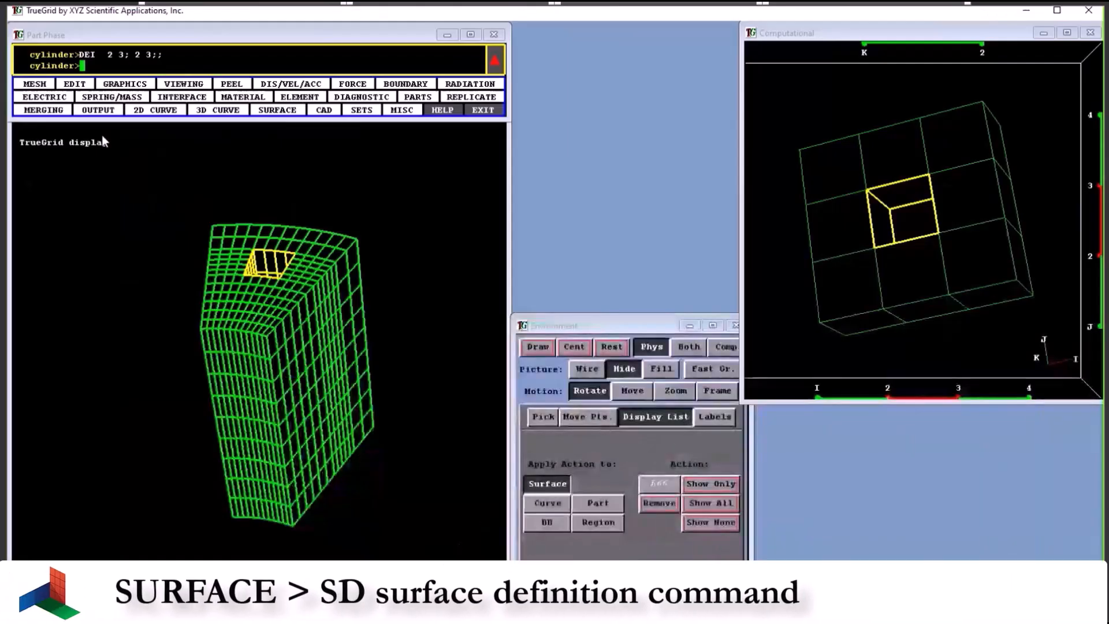
Start defining surface 1 as a cylinder with its axis passing through the point 5.3, 1.4, 0
{"action": "left_click", "coordinate": [259, 112]}
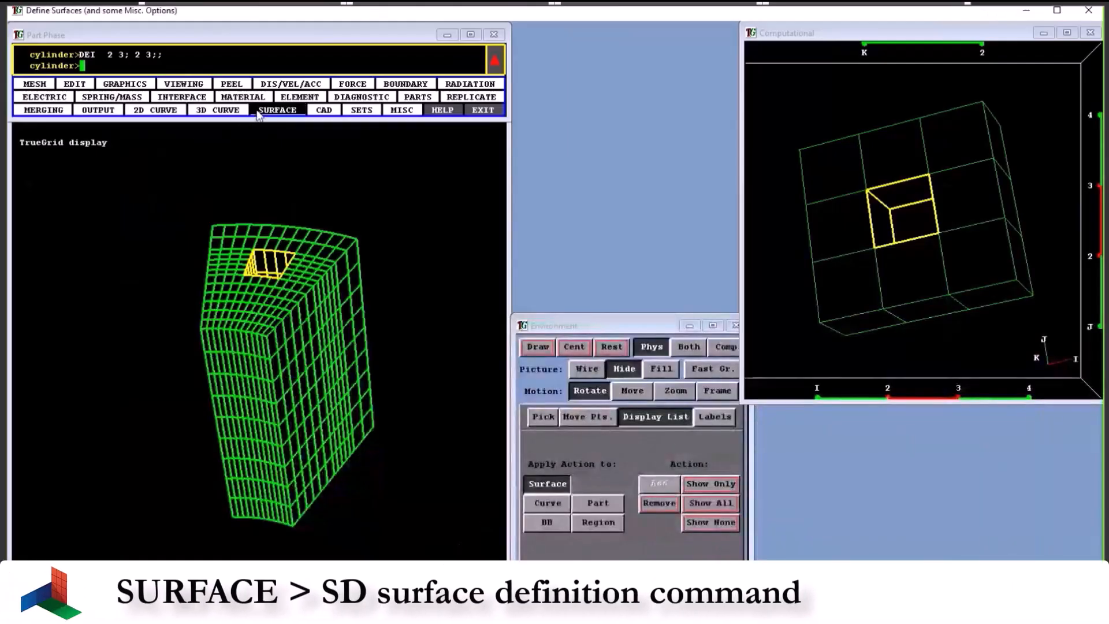
{"action": "left_click", "coordinate": [258, 111]}
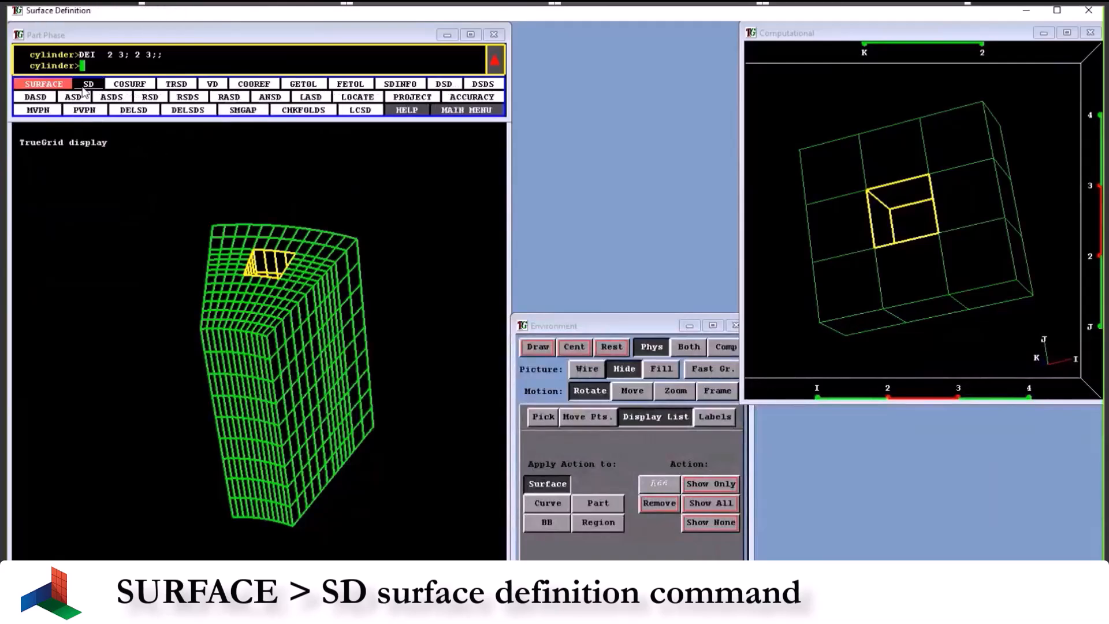
{"action": "left_click", "coordinate": [85, 87]}
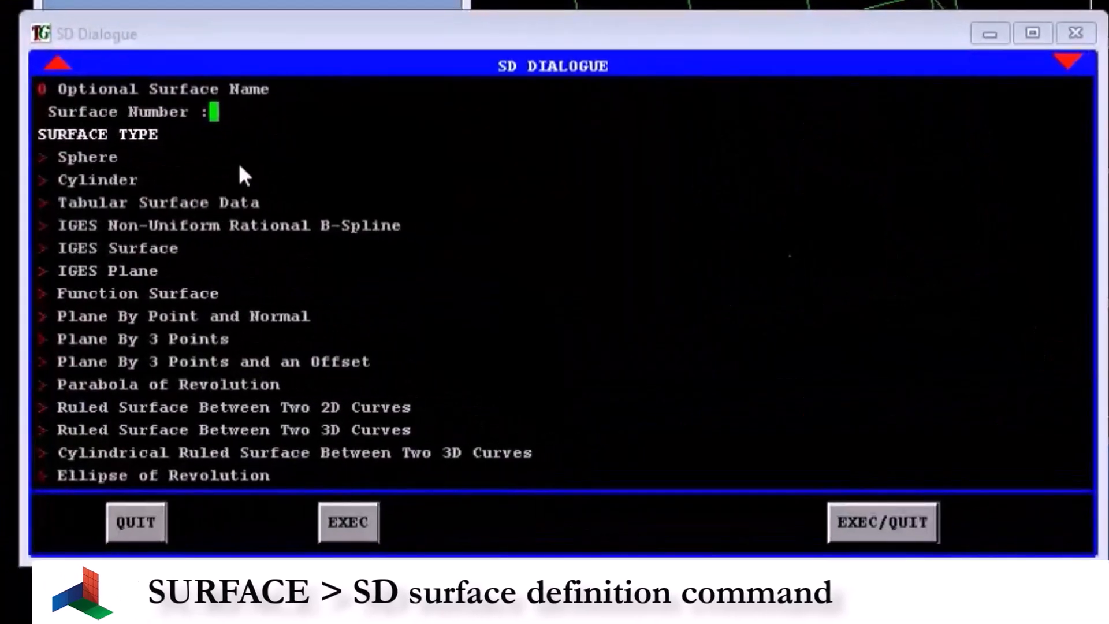
{"action": "type", "text": "1"}
{"action": "left_click", "coordinate": [105, 182]}
{"action": "type", "text": "5.3"}
{"action": "key", "text": "Return"}
{"action": "type", "text": "1.4"}
{"action": "key", "text": "Return"}
{"action": "type", "text": "0"}
{"action": "key", "text": "Return"}
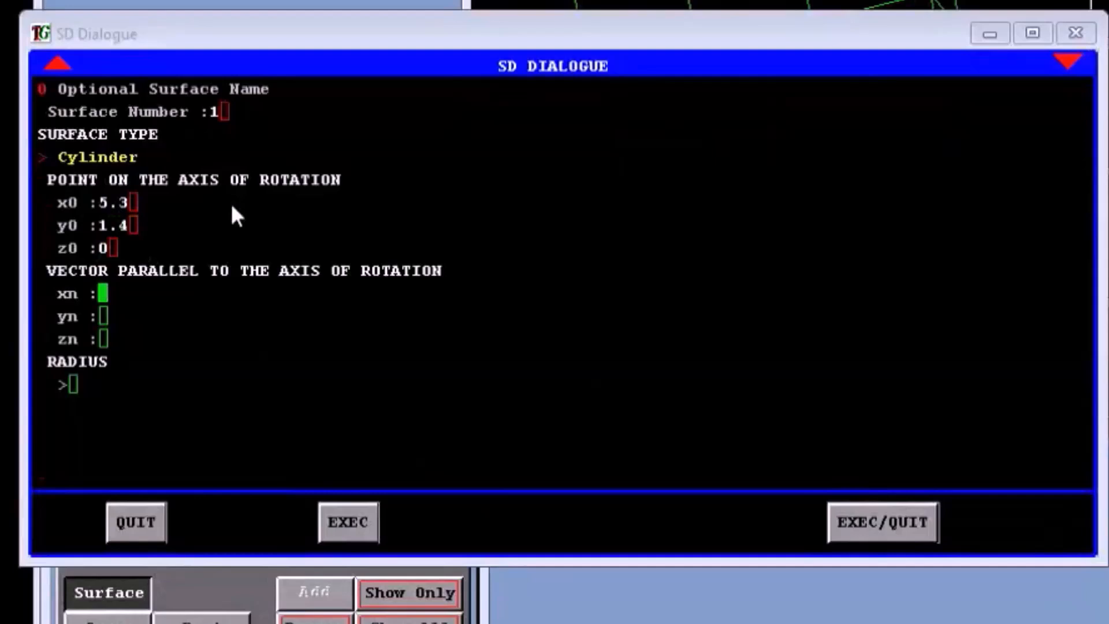
Set the cylinder's axis vector to 0, 0, 1 and its radius to .7, and create the surface
{"action": "type", "text": "0"}
{"action": "key", "text": "Return"}
{"action": "type", "text": "0"}
{"action": "key", "text": "Return"}
{"action": "type", "text": "1"}
{"action": "key", "text": "Return"}
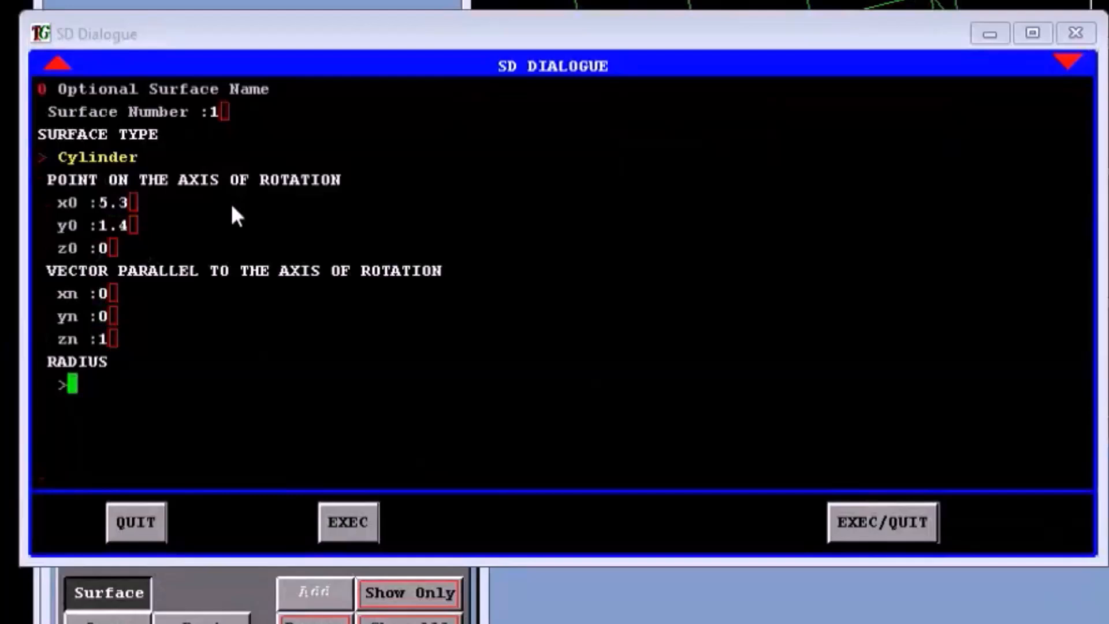
{"action": "type", "text": ".7"}
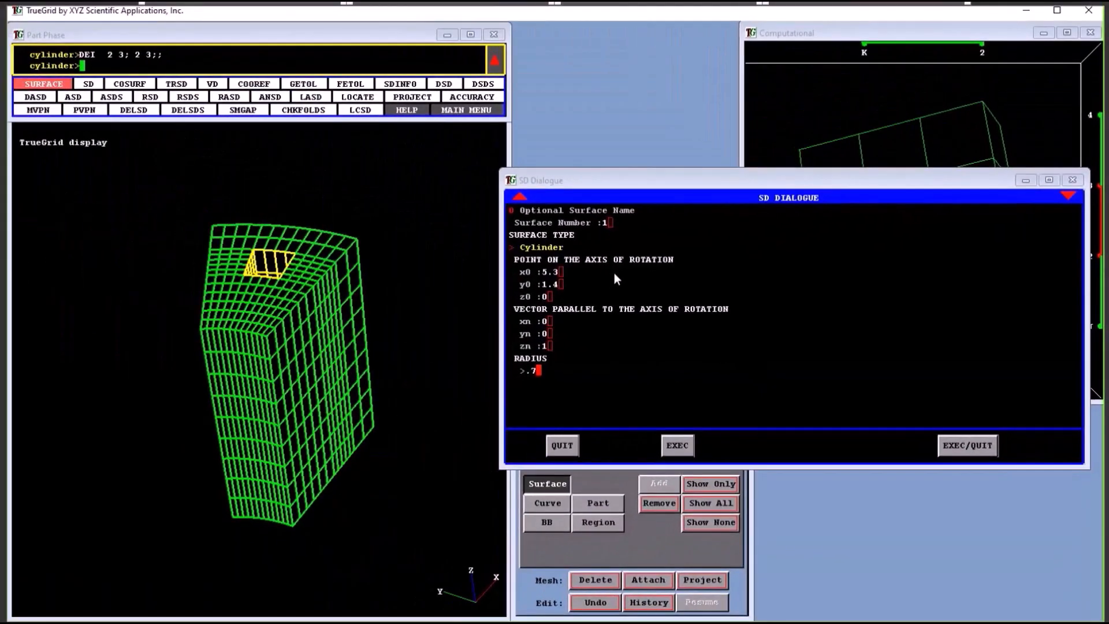
{"action": "left_click", "coordinate": [968, 445]}
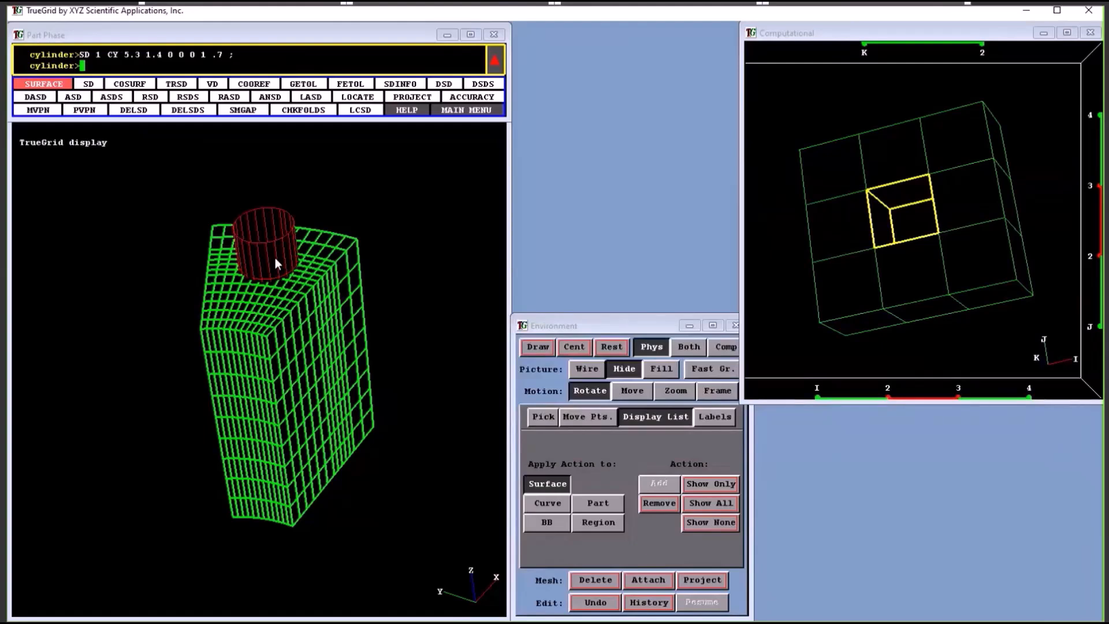
Pick the cylindrical surface directly in the physical view
{"action": "left_click", "coordinate": [543, 417]}
{"action": "left_click", "coordinate": [625, 448]}
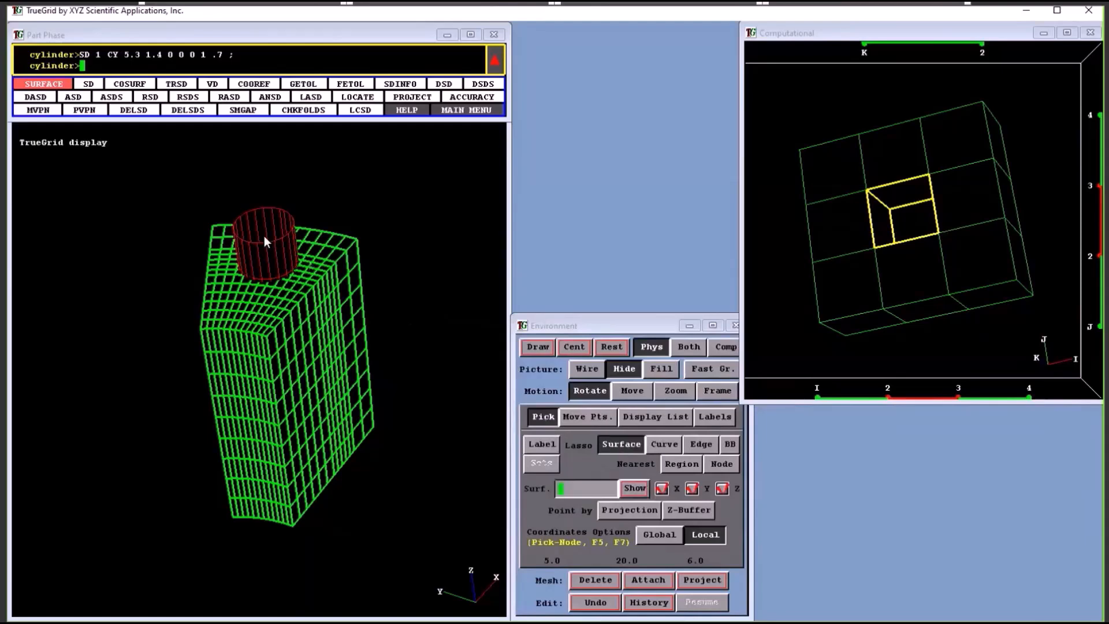
{"action": "left_click", "coordinate": [283, 262]}
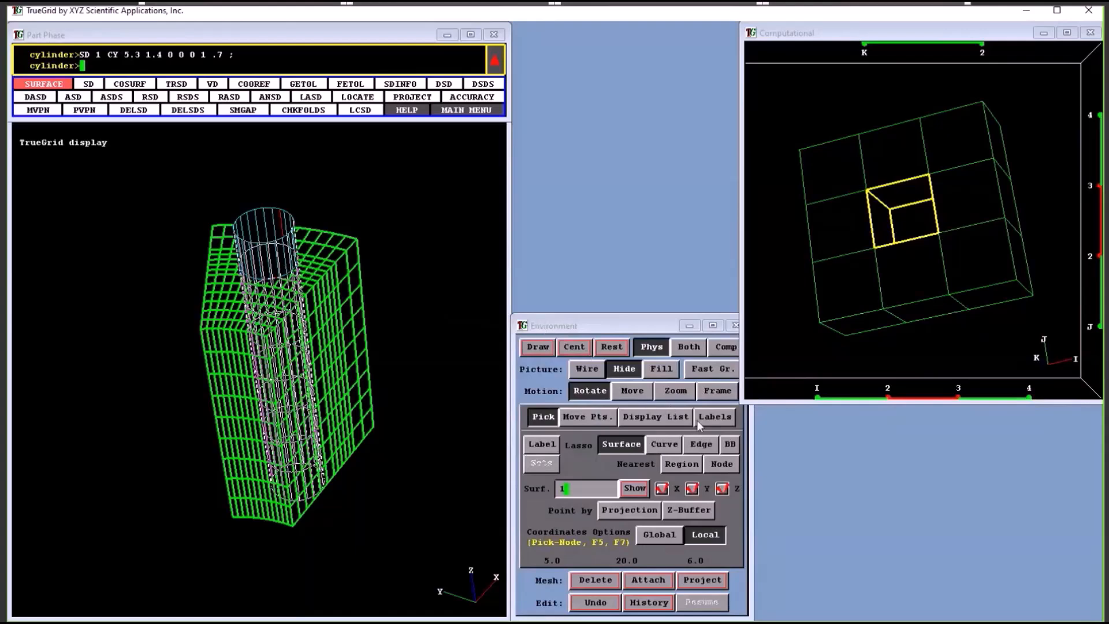
Turn on surface labels and pick the cylinder by its label
{"action": "left_click", "coordinate": [712, 422]}
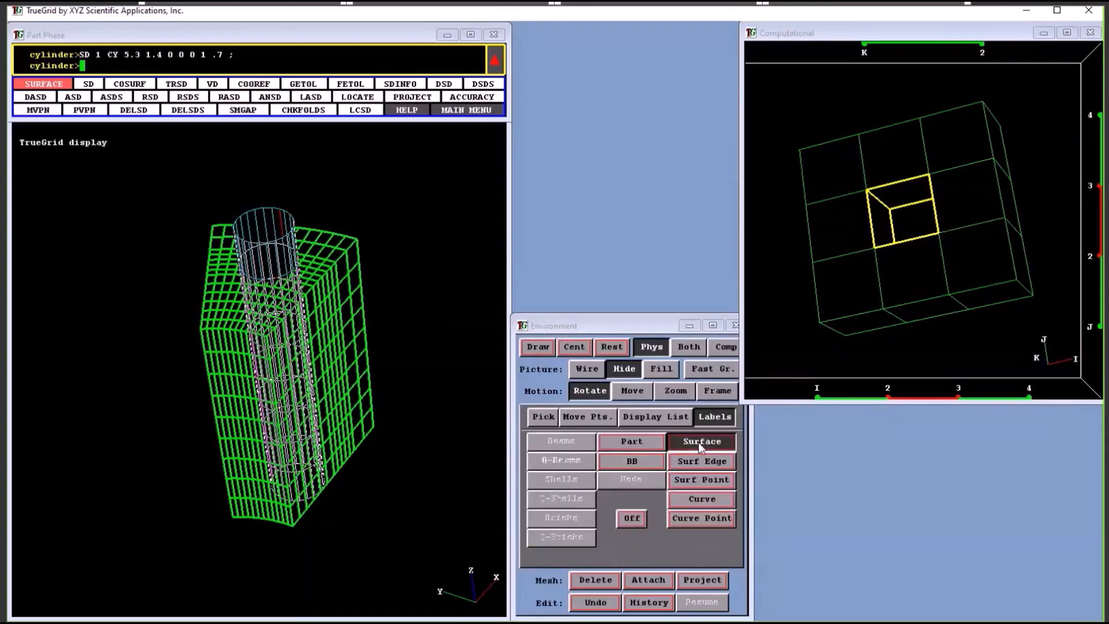
{"action": "left_click", "coordinate": [702, 442]}
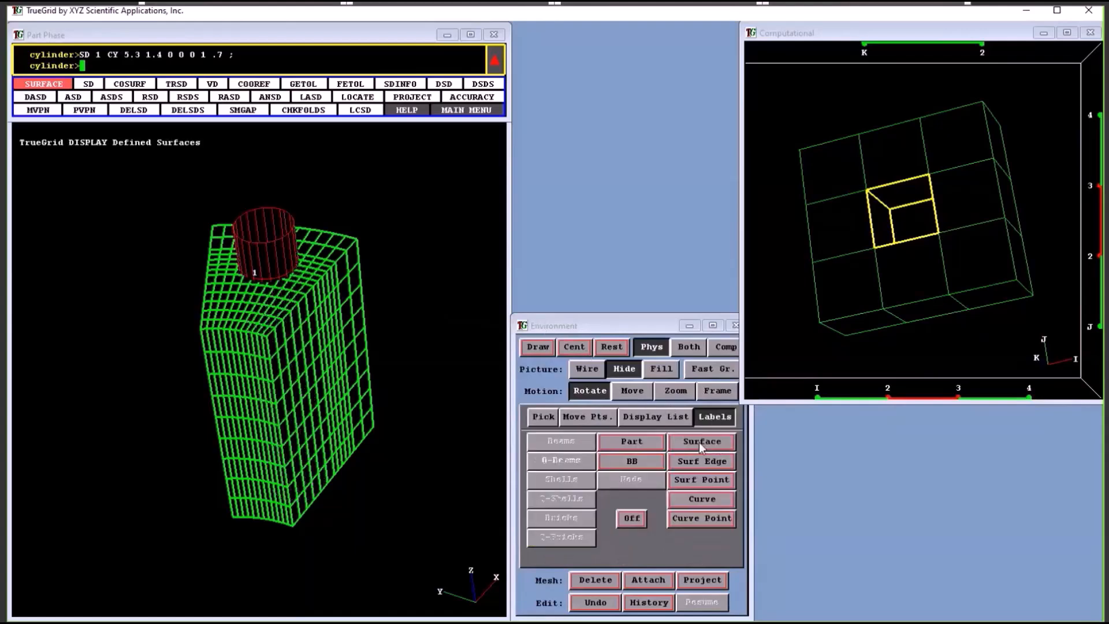
{"action": "left_click", "coordinate": [547, 418]}
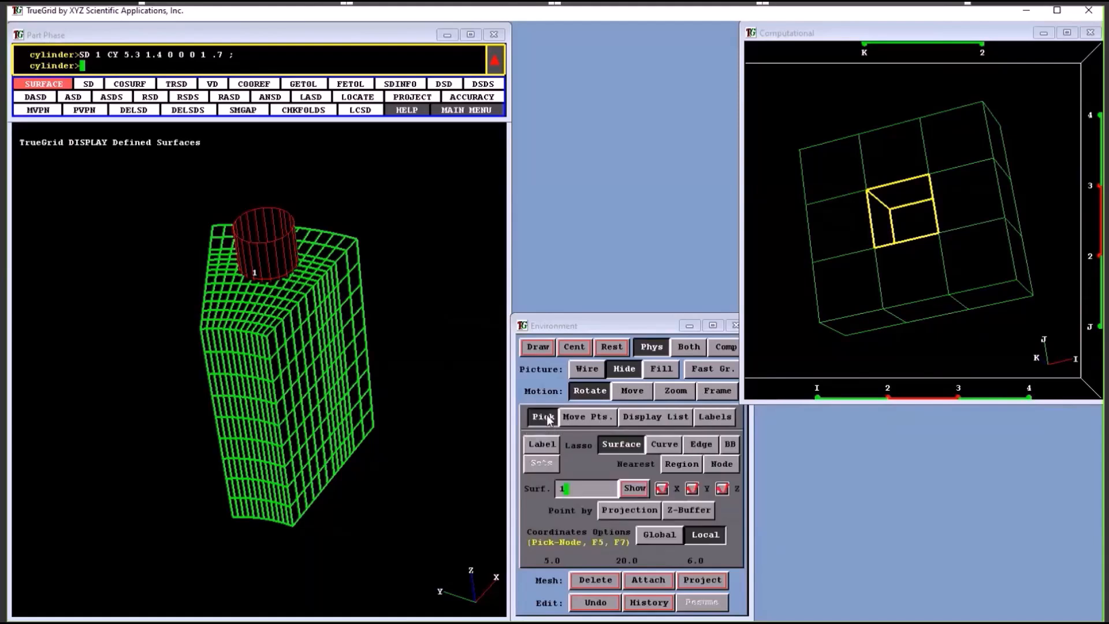
{"action": "left_click", "coordinate": [542, 443]}
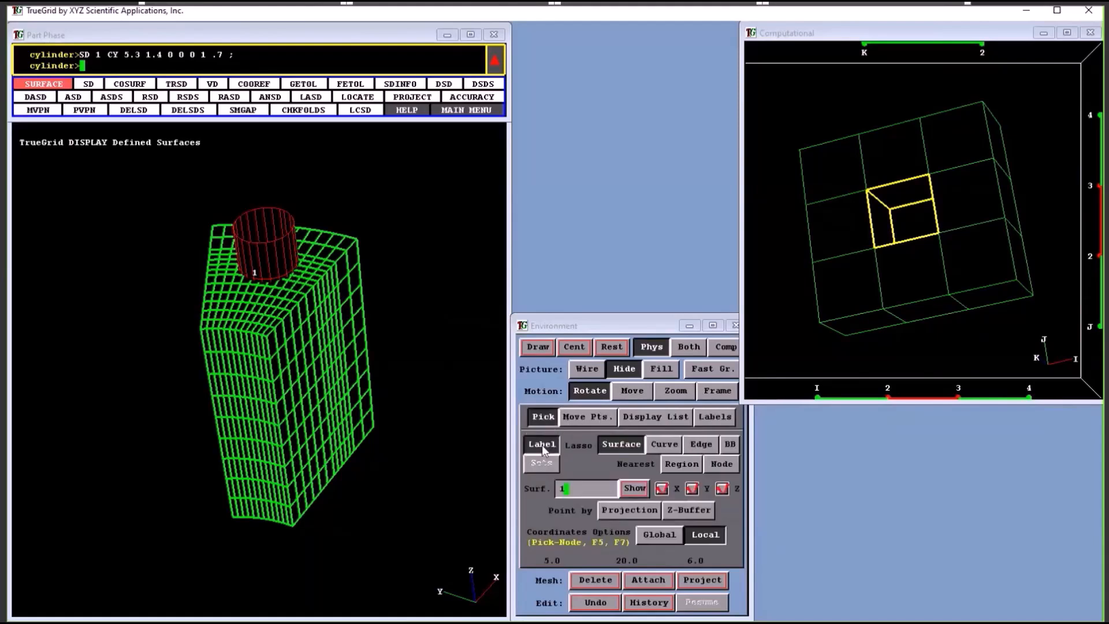
{"action": "left_click", "coordinate": [255, 274]}
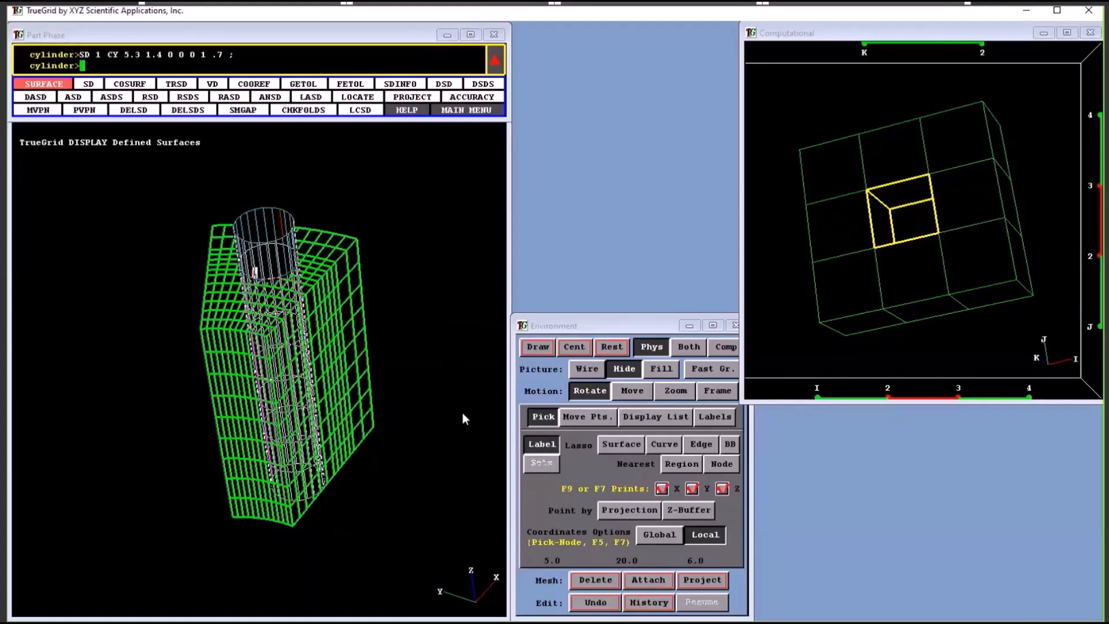
Highlight surface 1 by its number and project the selected hole walls onto it
{"action": "left_click", "coordinate": [623, 445]}
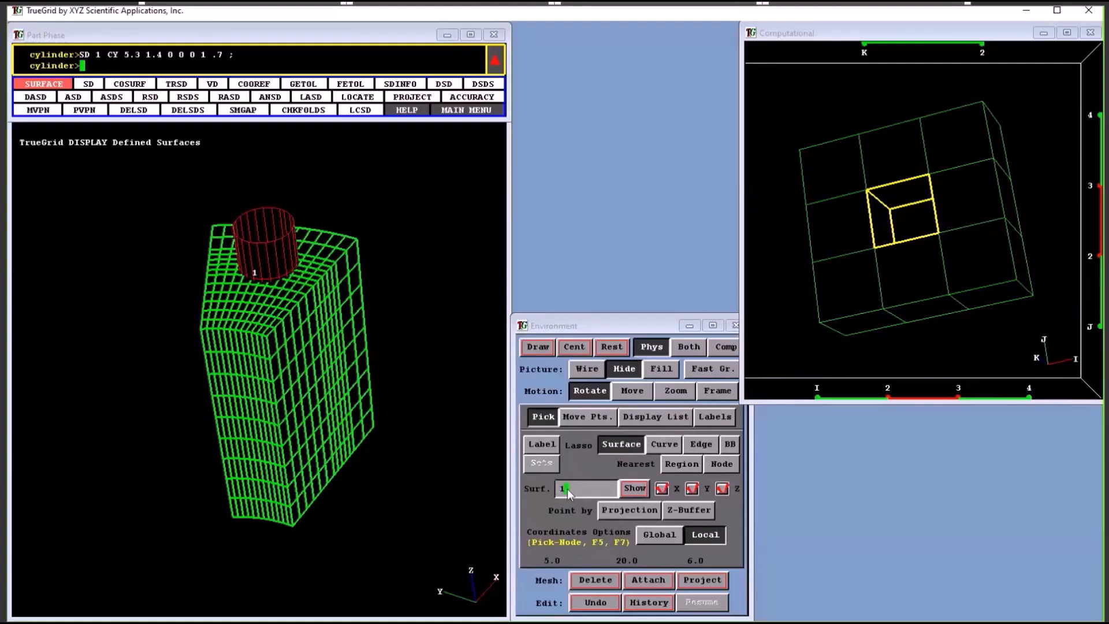
{"action": "left_click", "coordinate": [634, 489]}
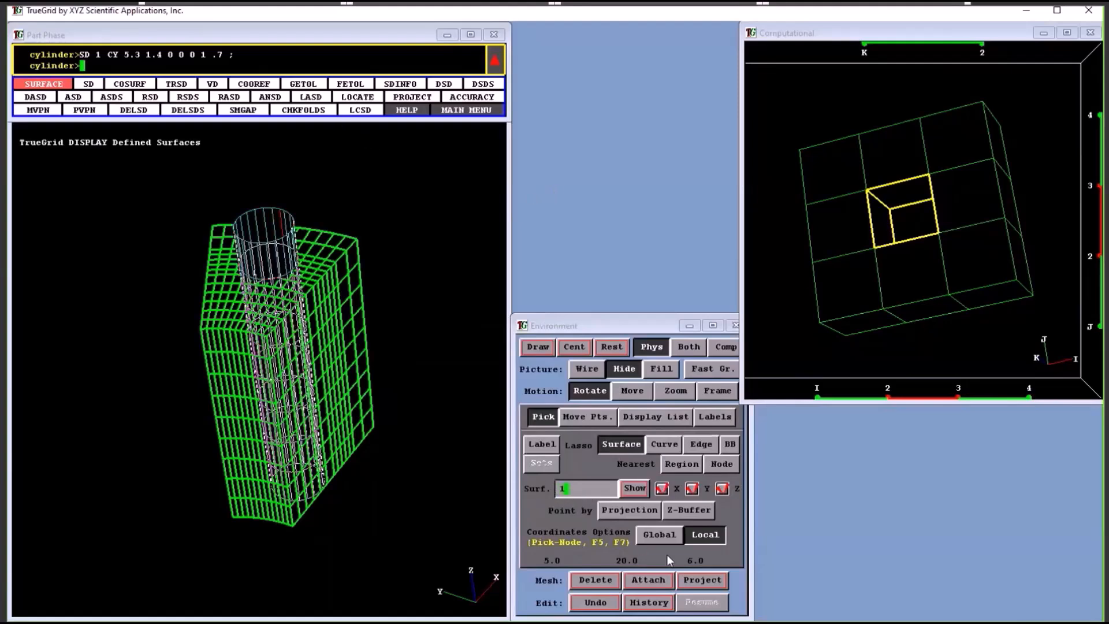
{"action": "left_click", "coordinate": [708, 581]}
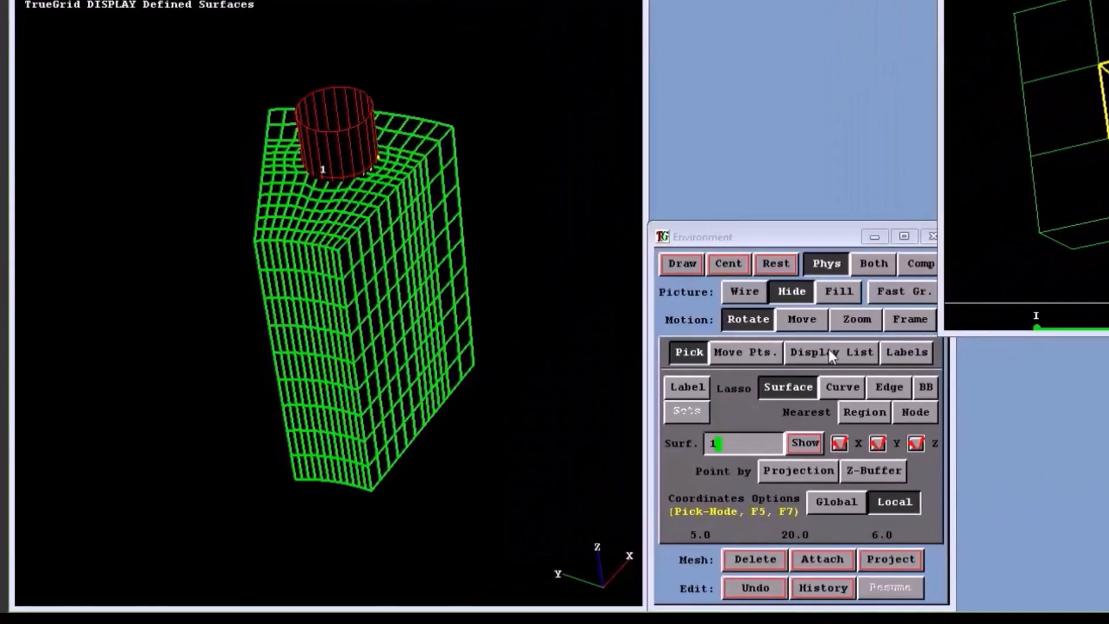
Hide all surfaces from the physical view so that only the flange mesh is displayed
{"action": "left_click", "coordinate": [830, 352]}
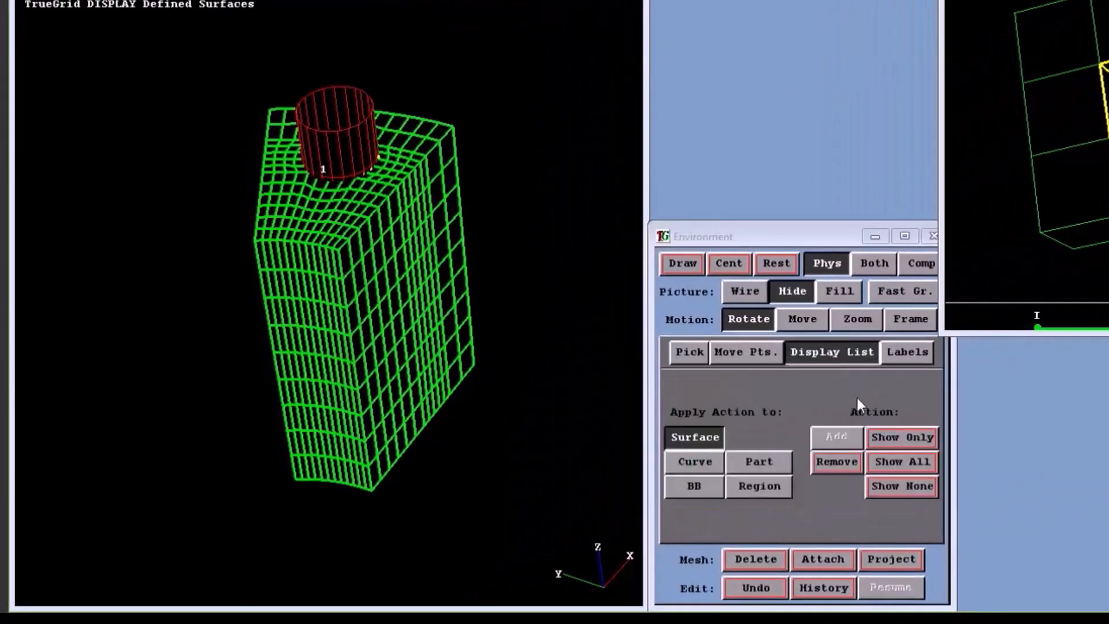
{"action": "left_click", "coordinate": [883, 487]}
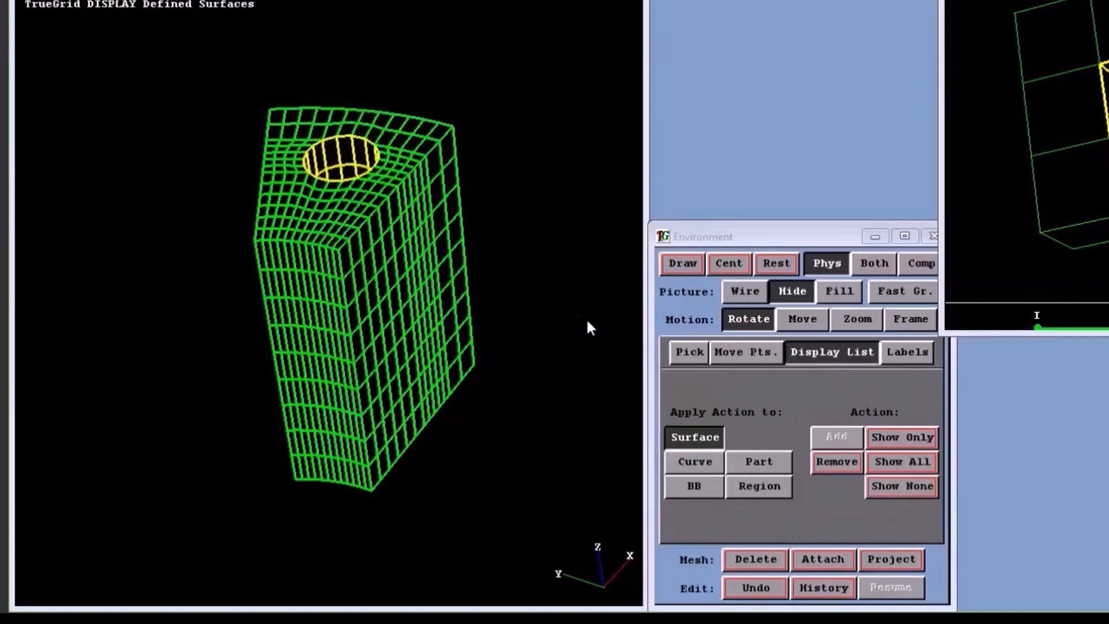
{"action": "mouse_move", "coordinate": [448, 174]}
{"action": "left_mouse_down"}
{"action": "mouse_move", "coordinate": [478, 248]}
{"action": "mouse_move", "coordinate": [483, 321]}
{"action": "mouse_move", "coordinate": [376, 351]}
{"action": "mouse_move", "coordinate": [351, 335]}
{"action": "mouse_move", "coordinate": [376, 322]}
{"action": "mouse_move", "coordinate": [389, 338]}
{"action": "mouse_move", "coordinate": [376, 334]}
{"action": "mouse_move", "coordinate": [381, 347]}
{"action": "mouse_move", "coordinate": [418, 355]}
{"action": "mouse_move", "coordinate": [426, 341]}
{"action": "mouse_move", "coordinate": [248, 262]}
{"action": "left_mouse_up"}
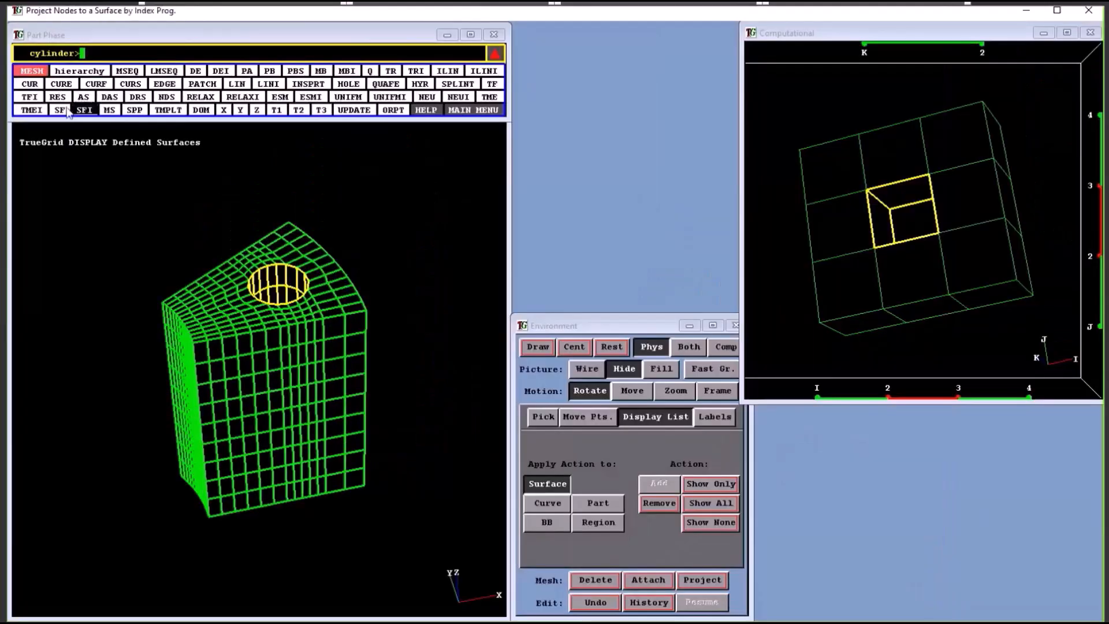
Start the RES relative spacing command and select the entire j=1 side face of the mesh as its region
{"action": "left_click", "coordinate": [57, 97]}
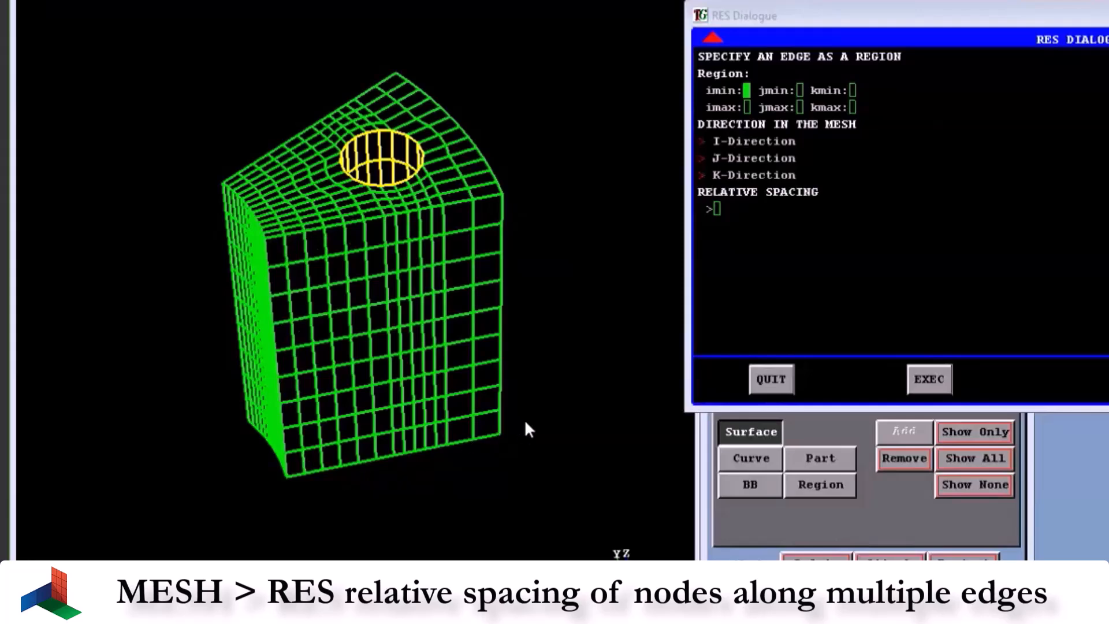
{"action": "left_click_drag", "start_coordinate": [536, 388], "coordinate": [490, 256]}
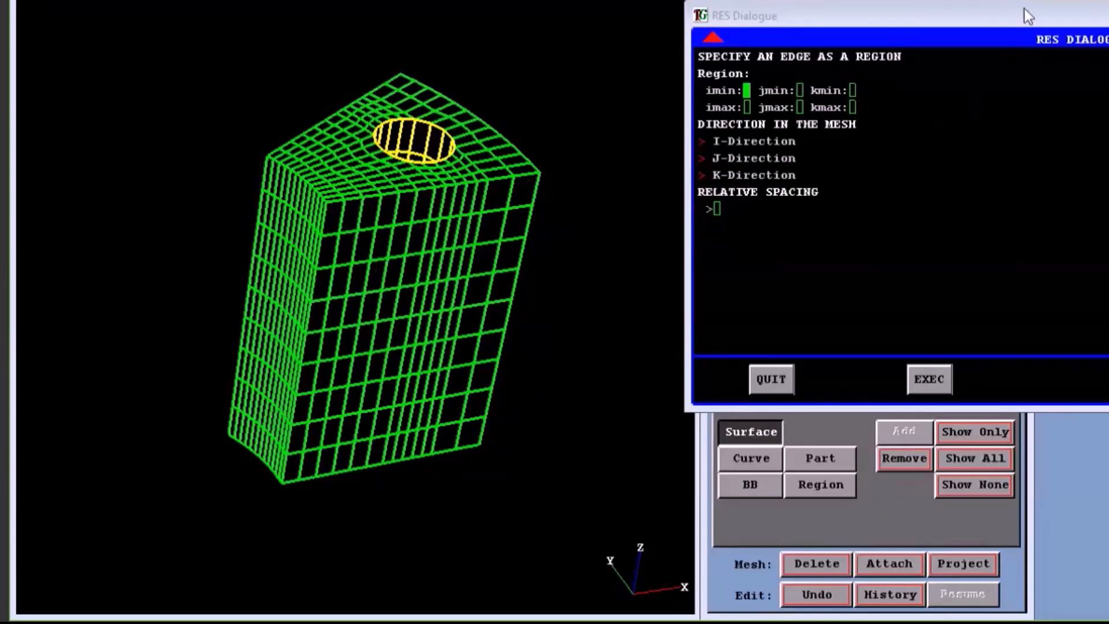
{"action": "left_click_drag", "start_coordinate": [1029, 15], "coordinate": [1048, 193]}
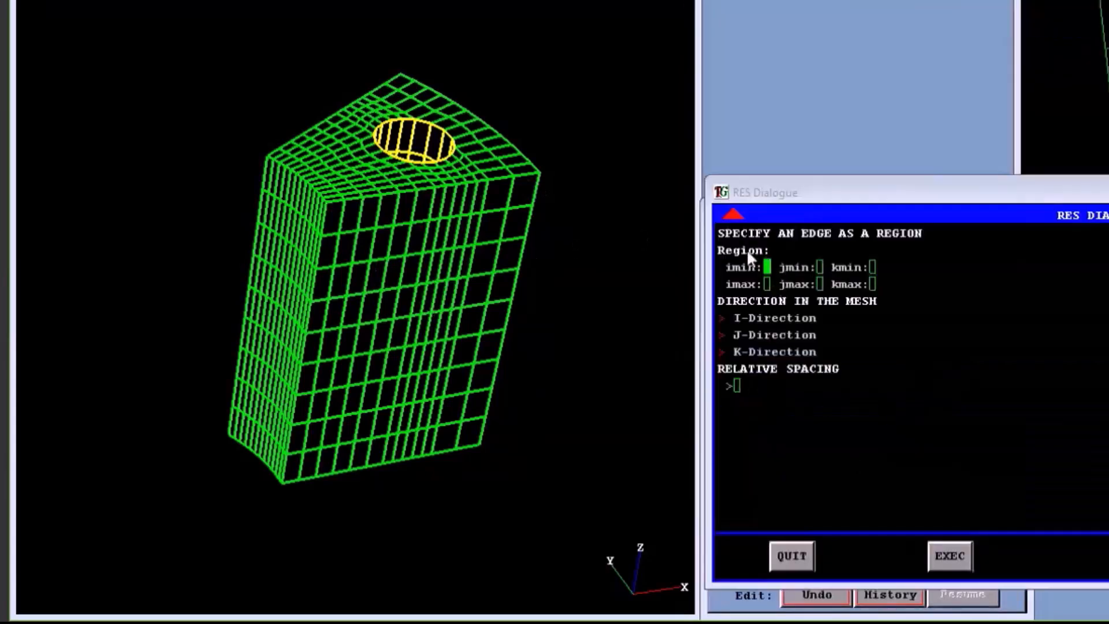
{"action": "left_click", "coordinate": [307, 433]}
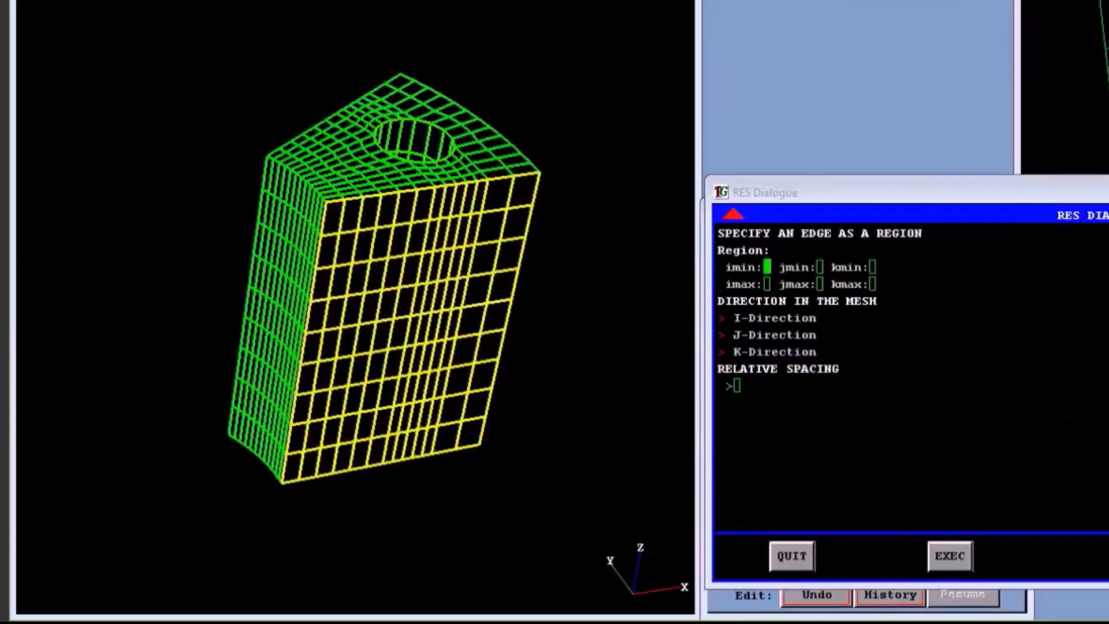
{"action": "left_click_drag", "start_coordinate": [924, 193], "coordinate": [961, 294]}
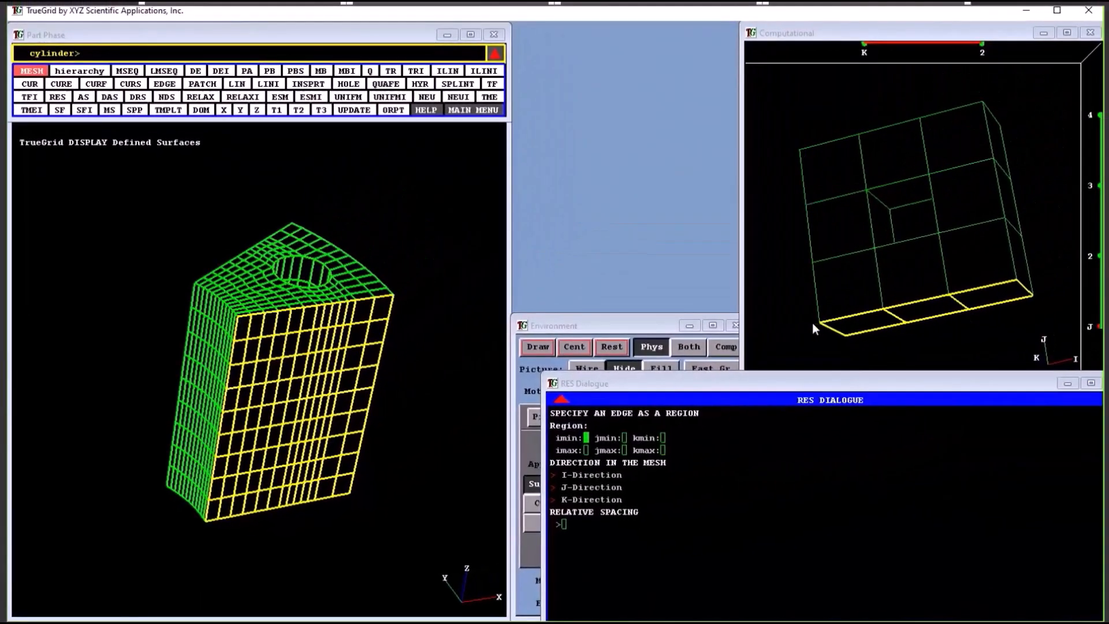
{"action": "left_click_drag", "start_coordinate": [818, 324], "coordinate": [1018, 280]}
{"action": "left_click_drag", "start_coordinate": [847, 335], "coordinate": [1044, 296]}
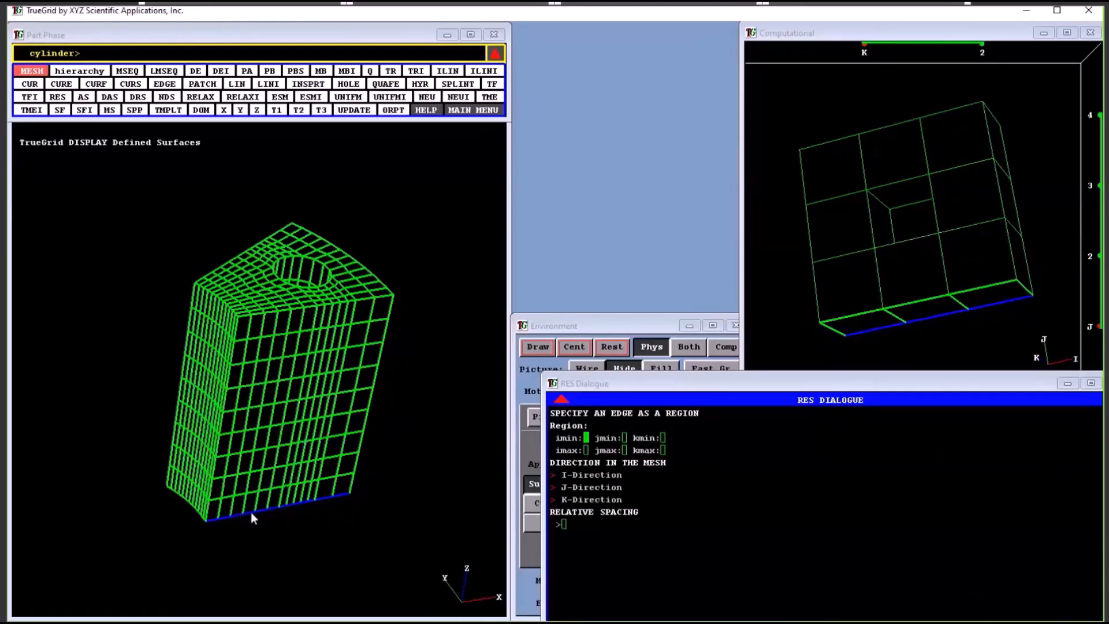
{"action": "left_click_drag", "start_coordinate": [827, 326], "coordinate": [1034, 298]}
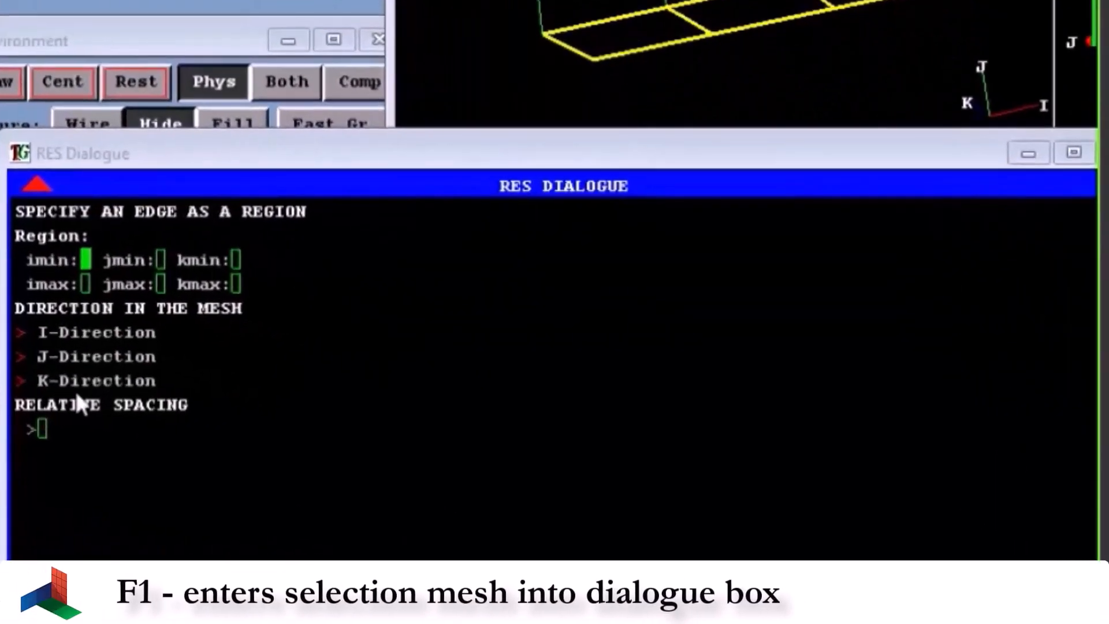
Enter the selected face as the region, set relative spacing 1 in the I-direction, and execute the command
{"action": "key", "text": "F1"}
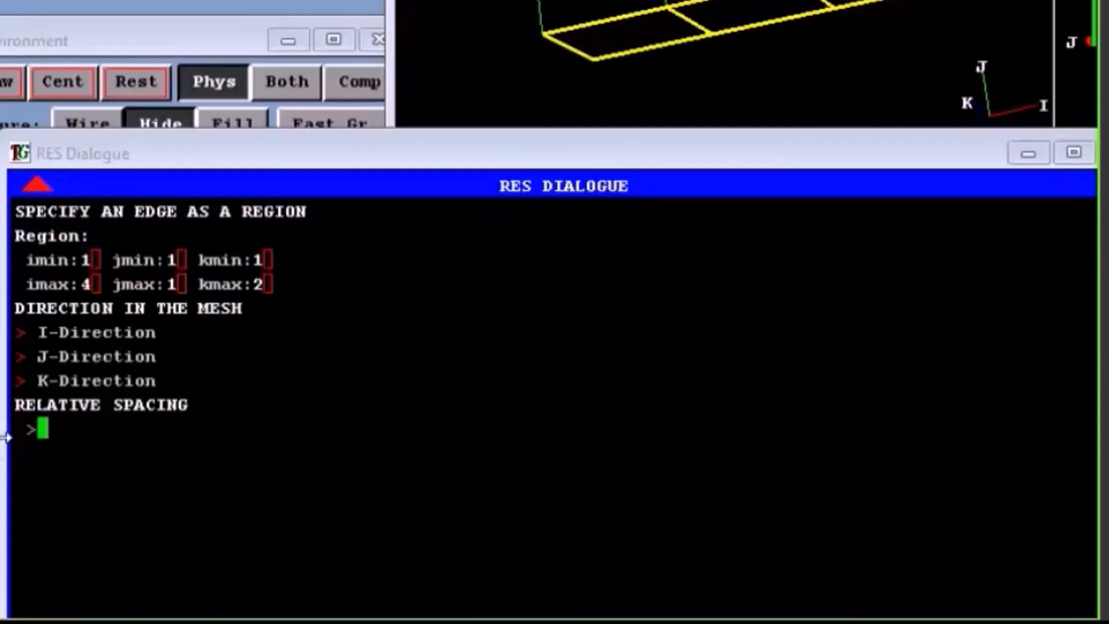
{"action": "left_click", "coordinate": [62, 334]}
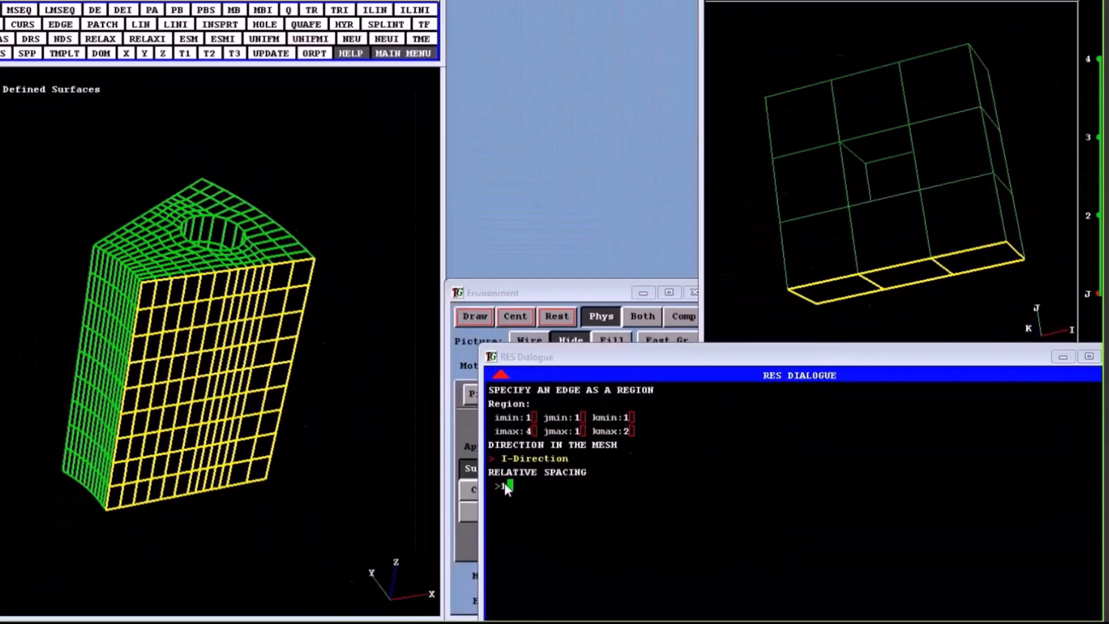
{"action": "type", "text": "1"}
{"action": "key", "text": "Return"}
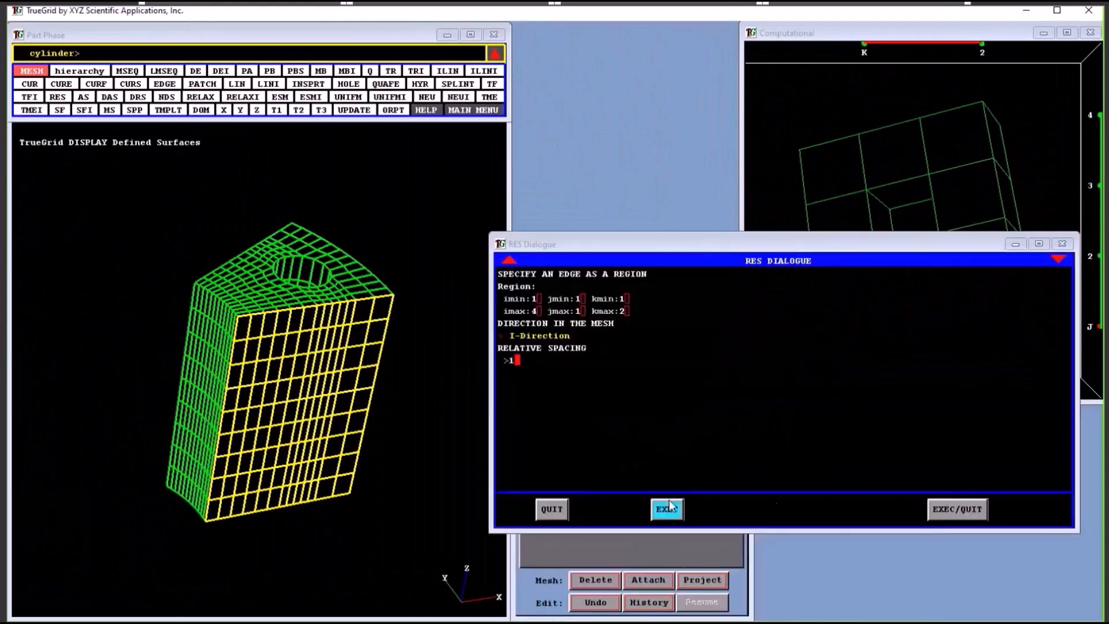
Examine the node spacing on both side faces of the flange sector from several angles
{"action": "middle_click_drag", "start_coordinate": [363, 526], "coordinate": [424, 341]}
{"action": "middle_click_drag", "start_coordinate": [199, 380], "coordinate": [501, 387]}
{"action": "middle_click_drag", "start_coordinate": [249, 346], "coordinate": [181, 525]}
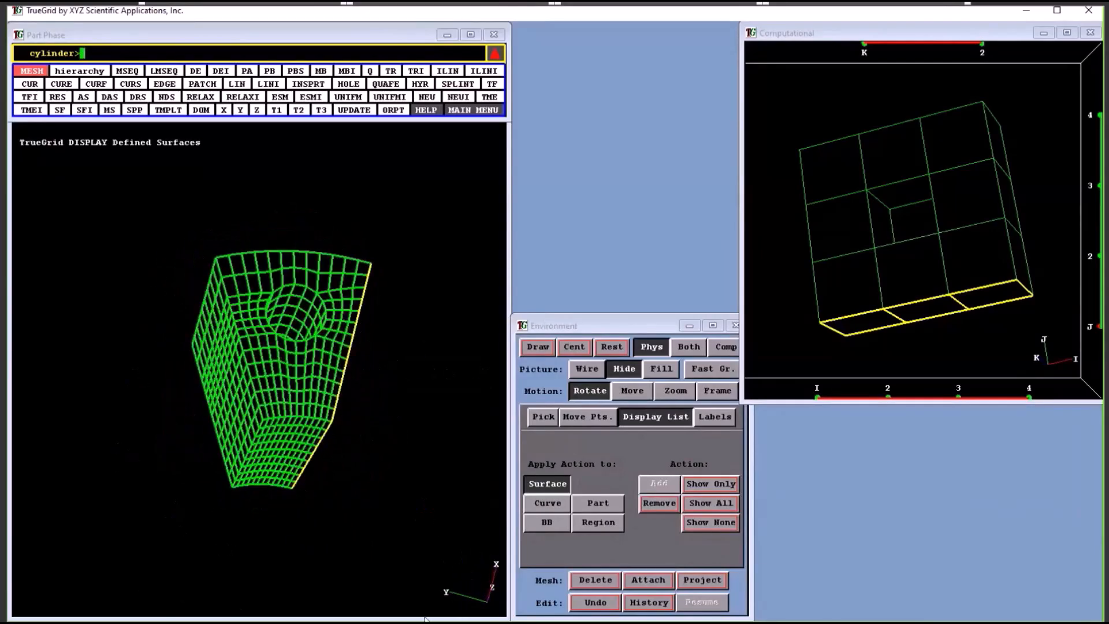
{"action": "middle_click_drag", "start_coordinate": [275, 374], "coordinate": [330, 335]}
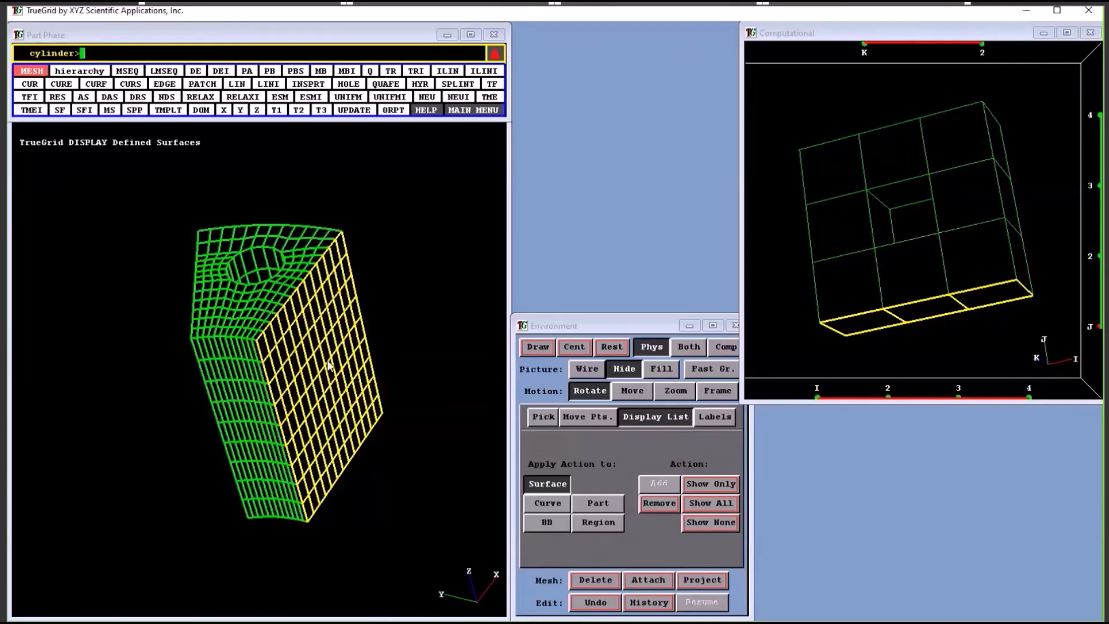
{"action": "middle_click_drag", "start_coordinate": [236, 366], "coordinate": [294, 348]}
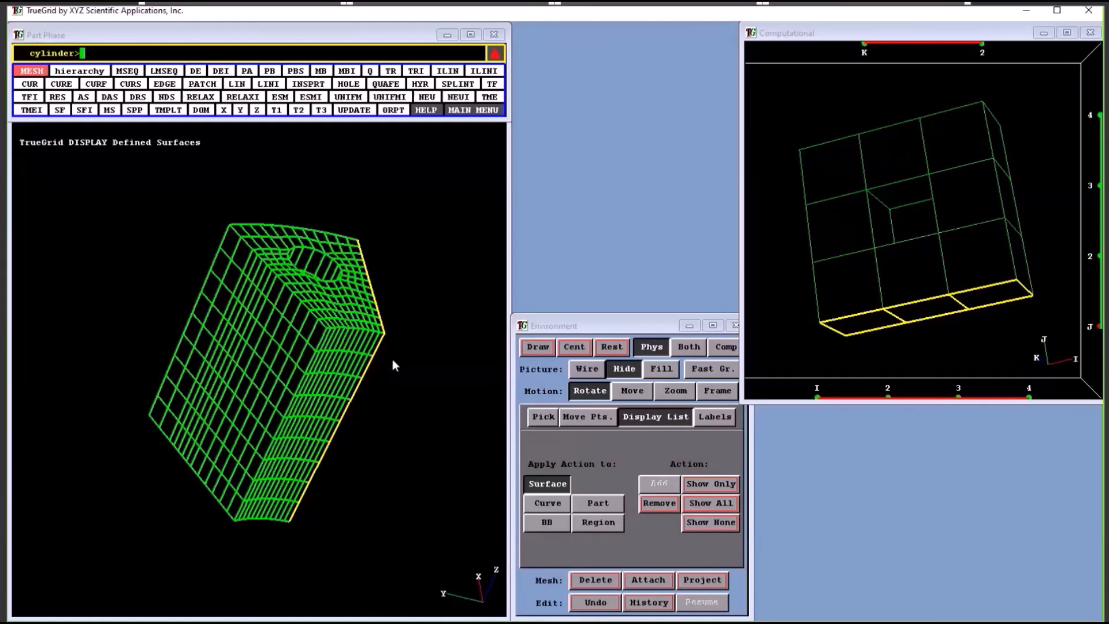
{"action": "left_click_drag", "start_coordinate": [393, 360], "coordinate": [325, 301]}
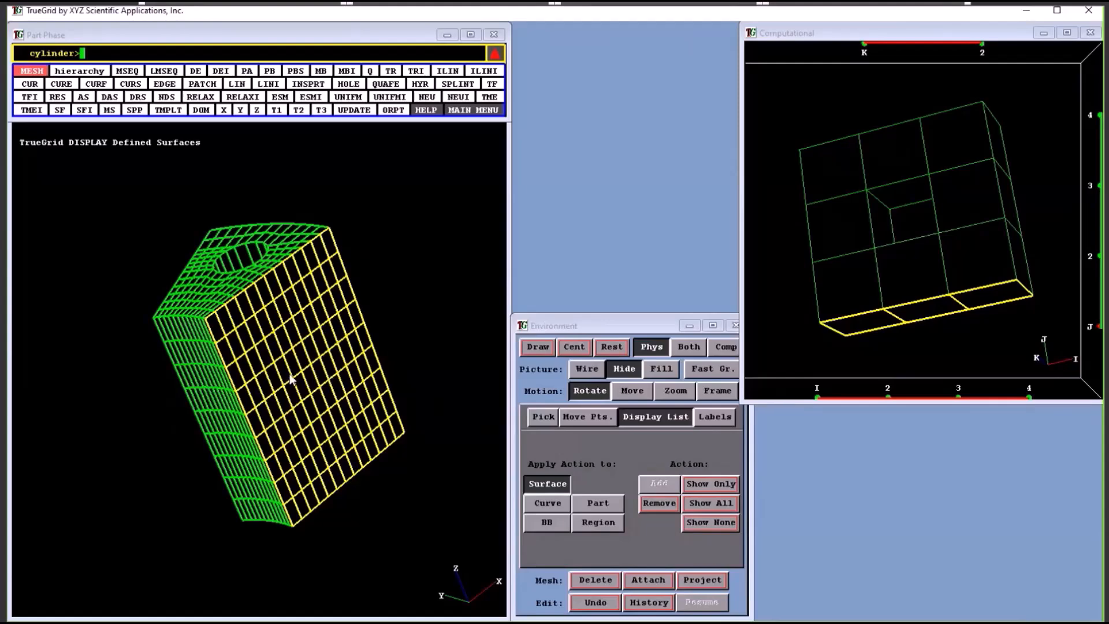
{"action": "middle_click_drag", "start_coordinate": [229, 358], "coordinate": [316, 389]}
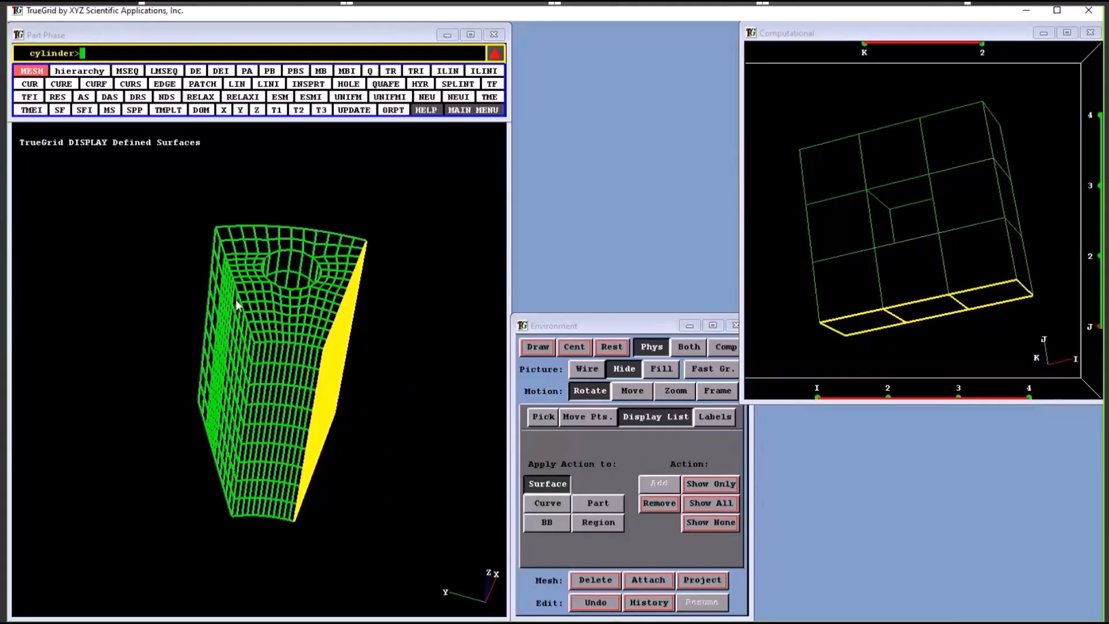
{"action": "left_click_drag", "start_coordinate": [236, 305], "coordinate": [329, 294]}
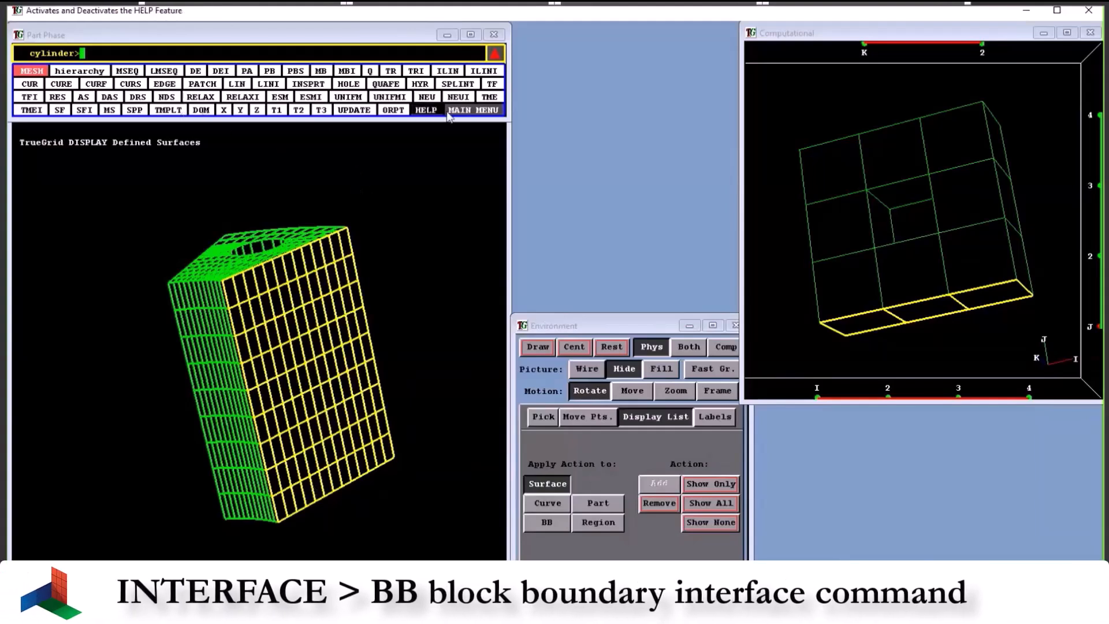
Define block boundary interface 1 on the selected j=1 side face with the BB command
{"action": "left_click", "coordinate": [462, 110]}
{"action": "left_click", "coordinate": [182, 97]}
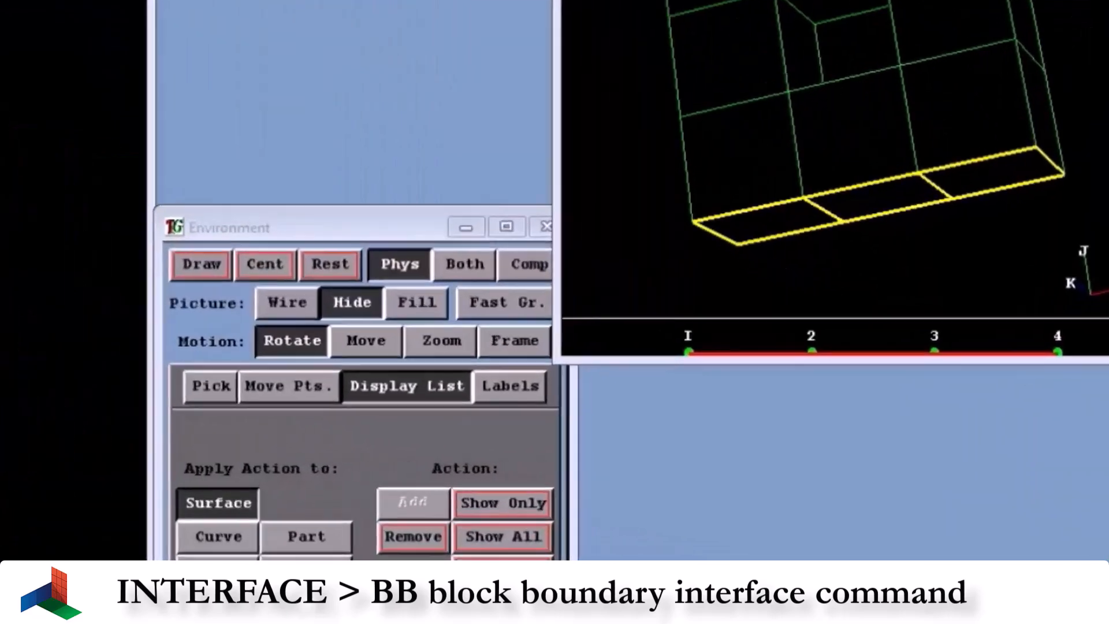
{"action": "left_click", "coordinate": [94, 97]}
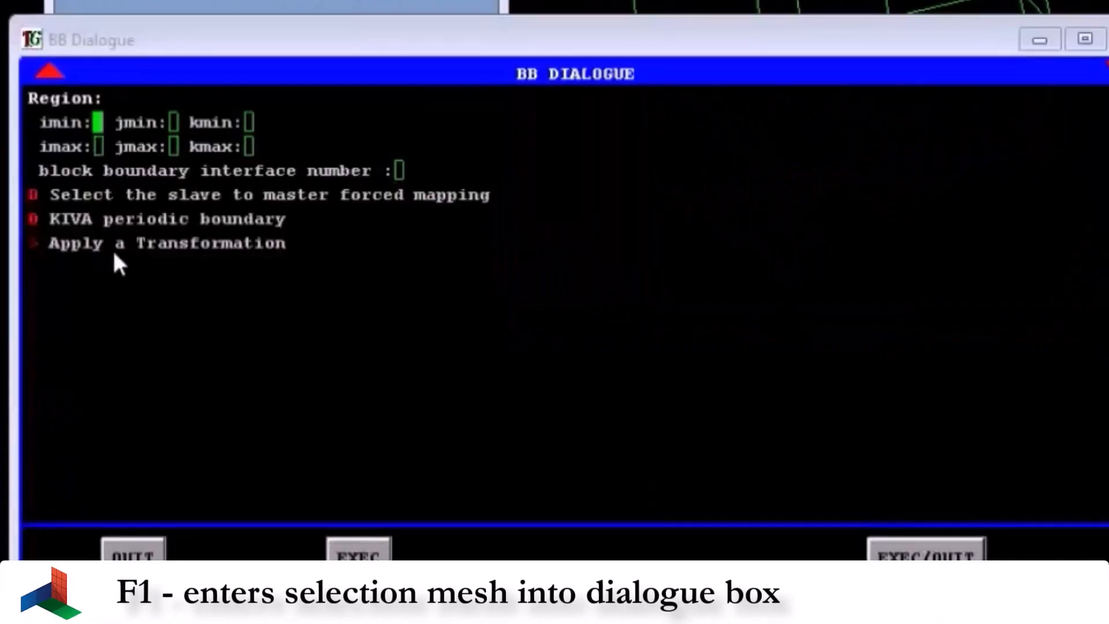
{"action": "key", "text": "F1"}
{"action": "type", "text": "1"}
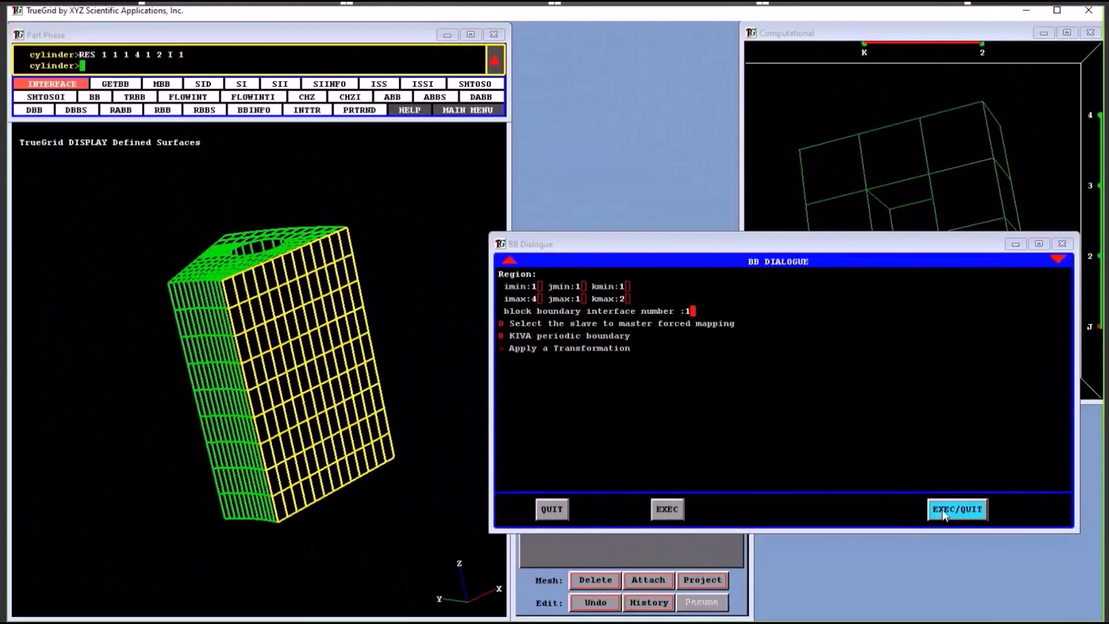
{"action": "left_click", "coordinate": [942, 510]}
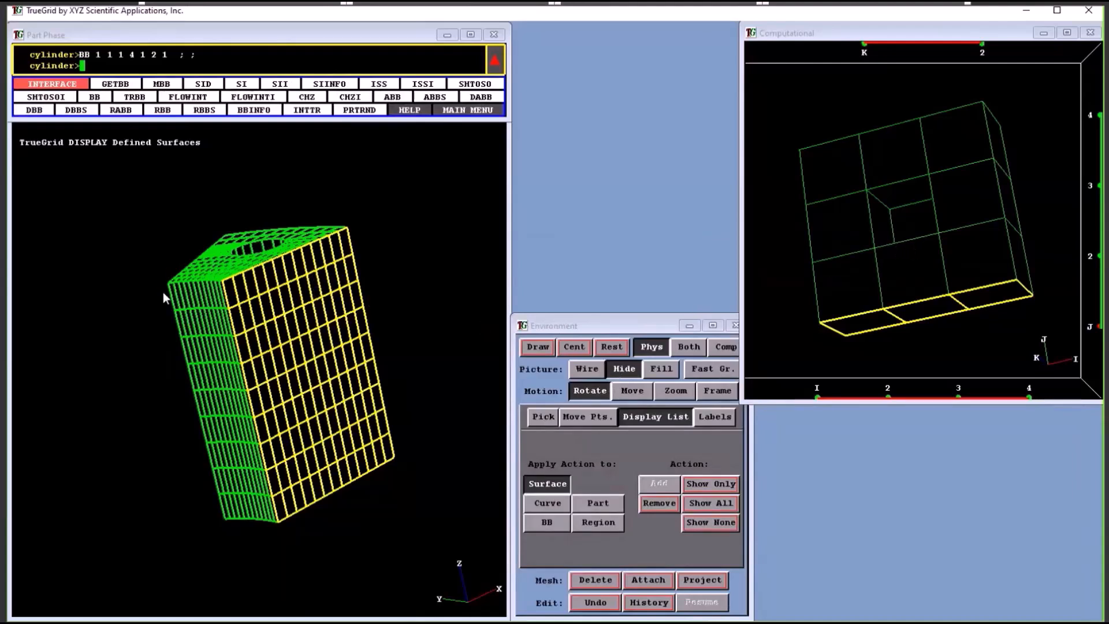
Select the opposite j=4 side face as the region of another BB command and enter interface number 1
{"action": "left_click", "coordinate": [1094, 326]}
{"action": "left_click", "coordinate": [1092, 113]}
{"action": "left_click_drag", "start_coordinate": [241, 323], "coordinate": [375, 342]}
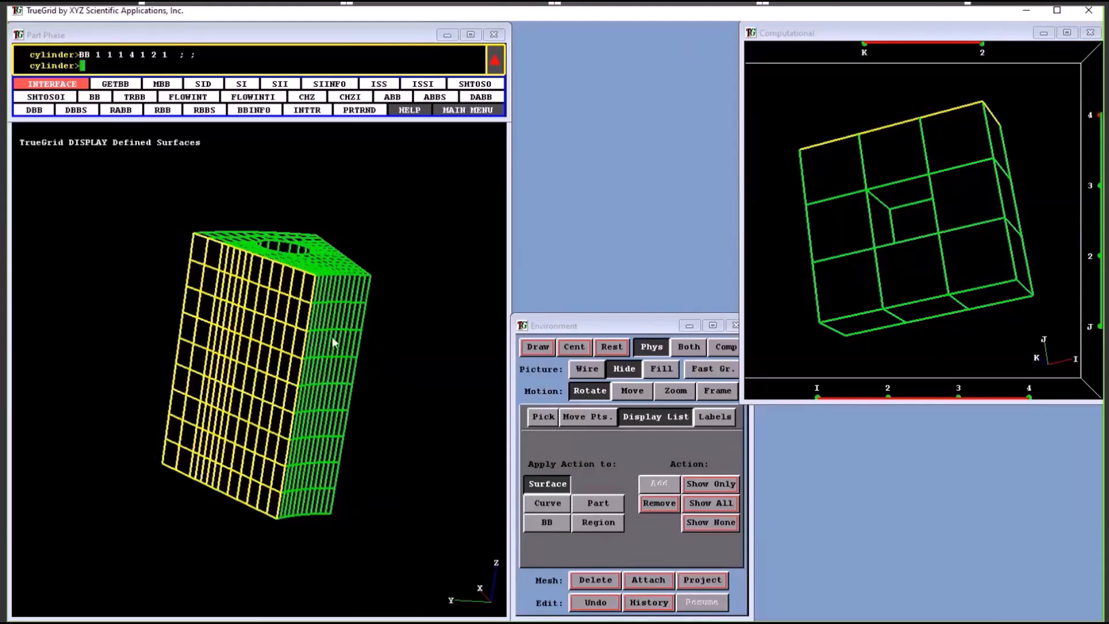
{"action": "left_click_drag", "start_coordinate": [334, 343], "coordinate": [179, 363]}
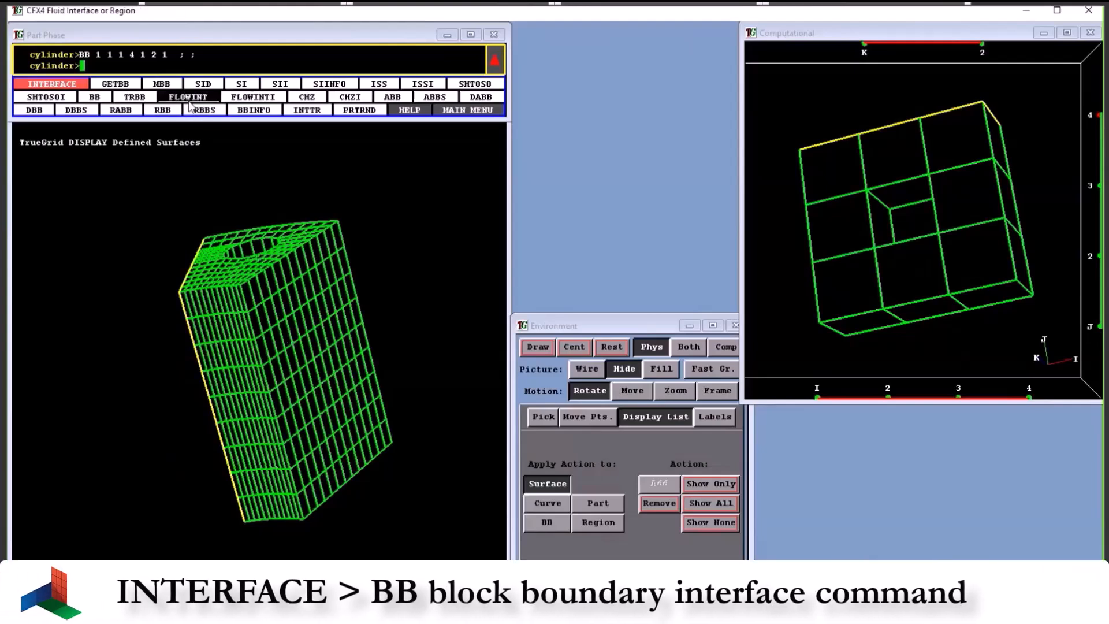
{"action": "left_click", "coordinate": [96, 97]}
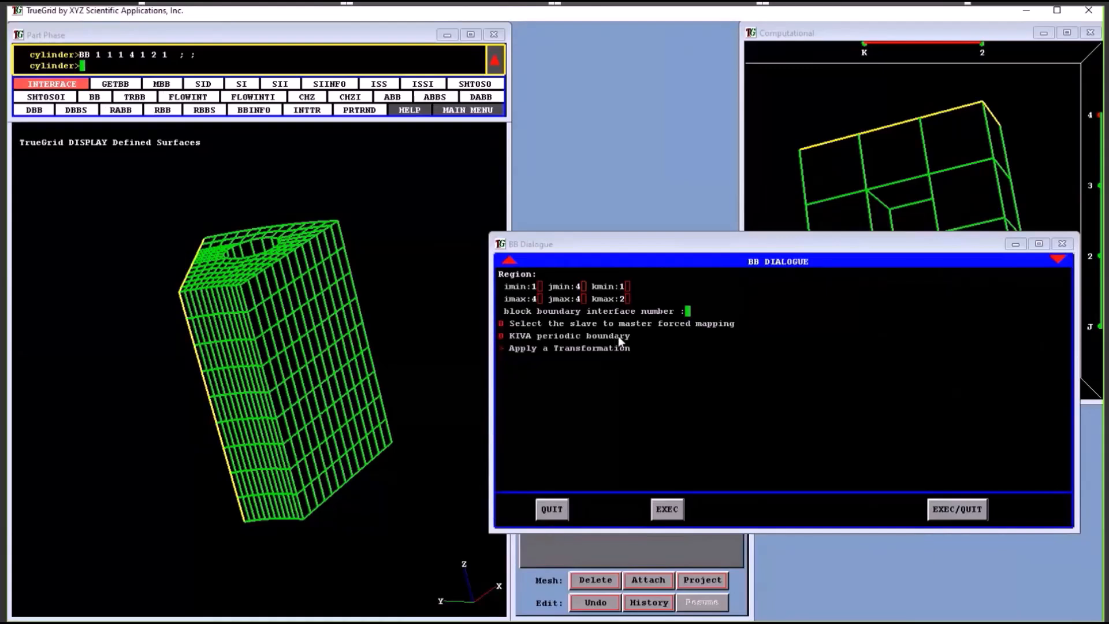
{"action": "type", "text": "1"}
Apply a rotation of -30 degrees about the z-axis to the second block boundary and execute the command
{"action": "mouse_move", "coordinate": [214, 267]}
{"action": "left_mouse_down"}
{"action": "mouse_move", "coordinate": [272, 299]}
{"action": "mouse_move", "coordinate": [199, 323]}
{"action": "left_mouse_up"}
{"action": "mouse_move", "coordinate": [293, 287]}
{"action": "left_mouse_down"}
{"action": "mouse_move", "coordinate": [235, 312]}
{"action": "mouse_move", "coordinate": [297, 293]}
{"action": "left_mouse_up"}
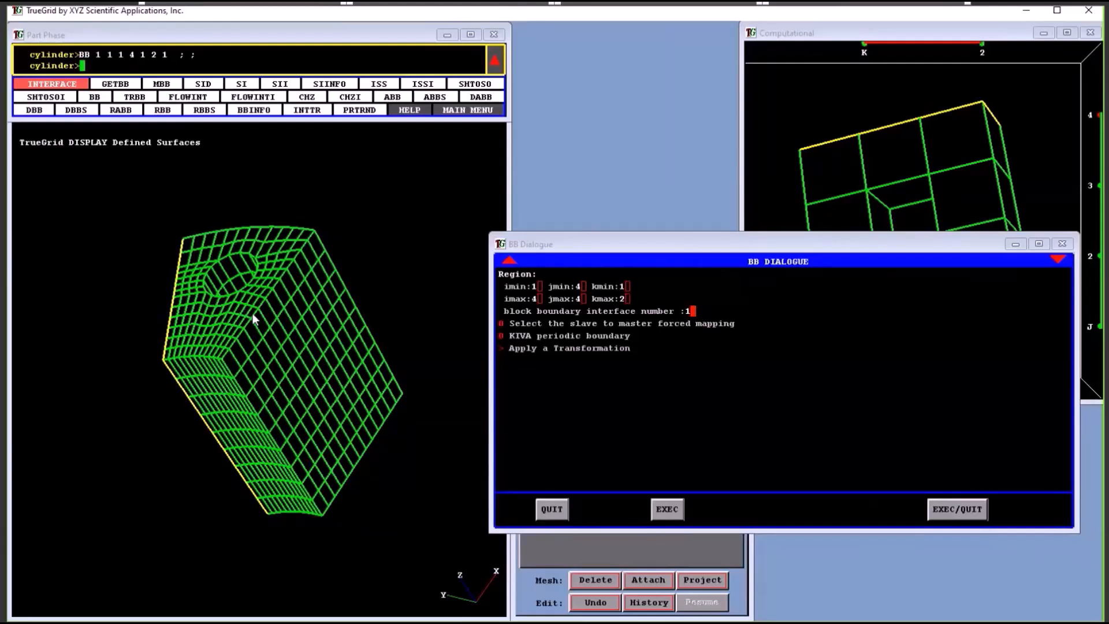
{"action": "left_click_drag", "start_coordinate": [260, 303], "coordinate": [223, 311]}
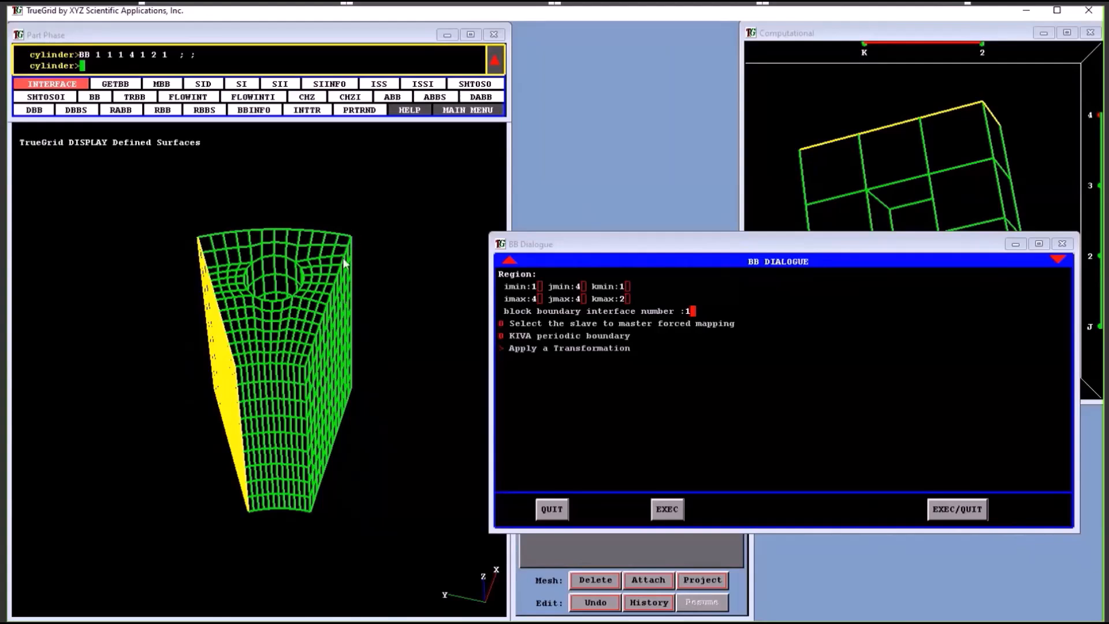
{"action": "left_click", "coordinate": [572, 348]}
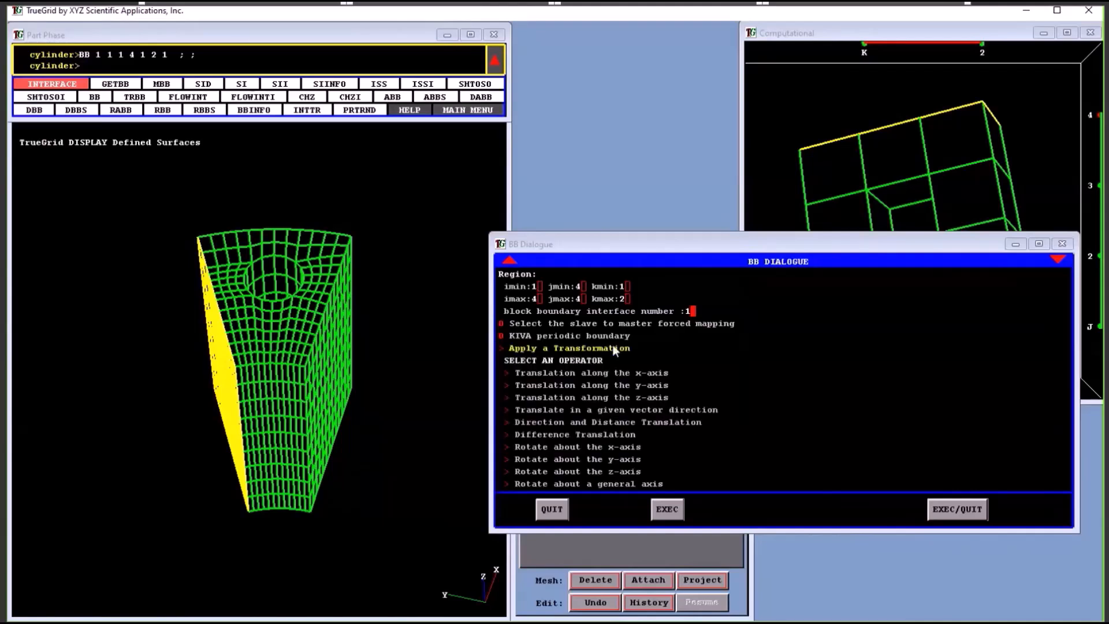
{"action": "left_click", "coordinate": [576, 472]}
{"action": "type", "text": "-30"}
{"action": "left_click", "coordinate": [953, 511]}
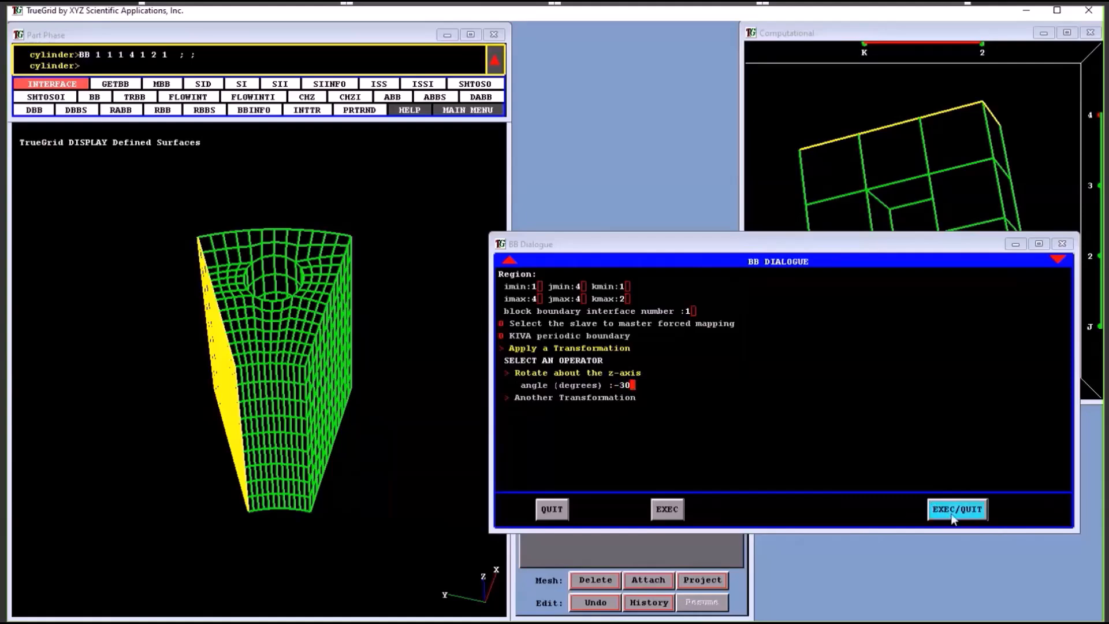
Move the middle segment of the j=1 face's upper edge about 0.58 up, constrained to Z, and switch to the exercise slide
{"action": "left_click_drag", "start_coordinate": [312, 420], "coordinate": [321, 353]}
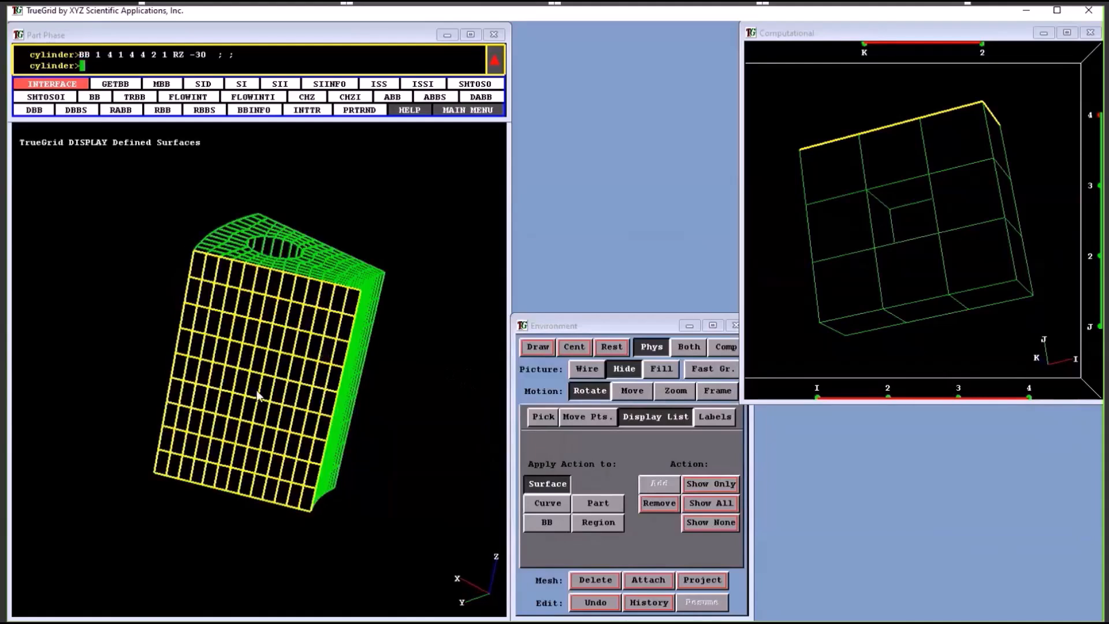
{"action": "left_click_drag", "start_coordinate": [258, 396], "coordinate": [255, 322]}
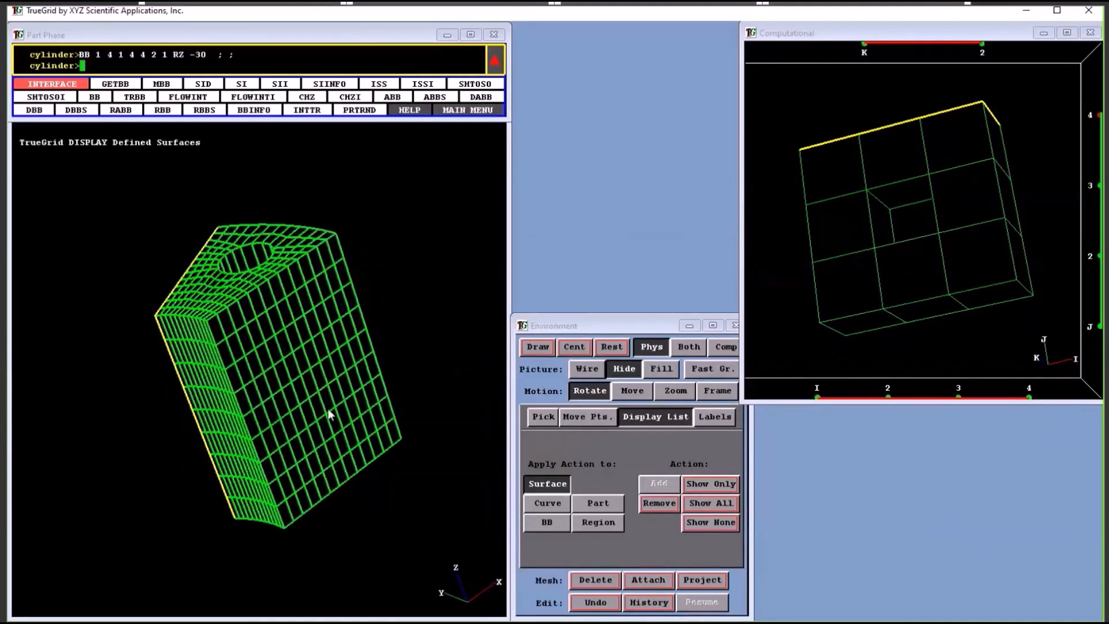
{"action": "left_click_drag", "start_coordinate": [329, 390], "coordinate": [335, 387]}
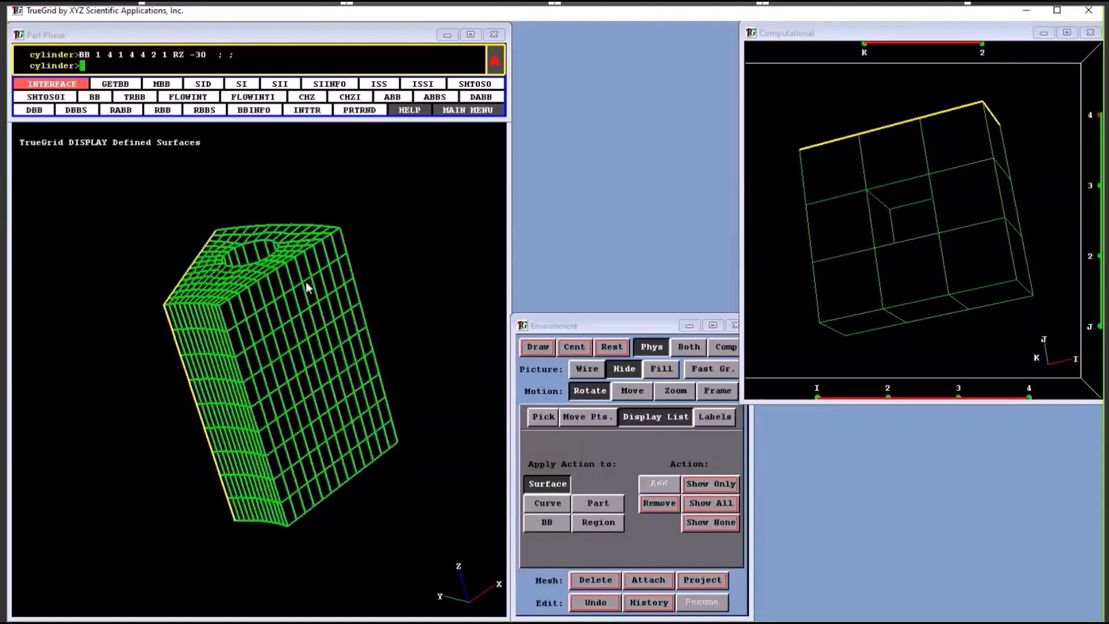
{"action": "left_click_drag", "start_coordinate": [300, 290], "coordinate": [294, 315]}
{"action": "left_click", "coordinate": [278, 290]}
{"action": "left_click", "coordinate": [322, 259]}
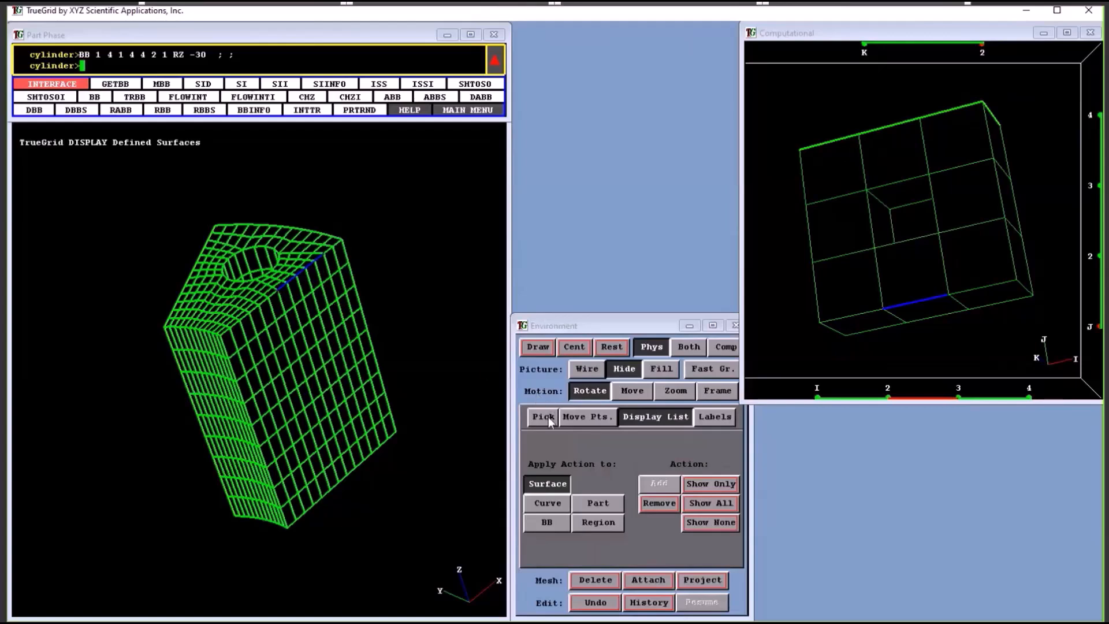
{"action": "left_click", "coordinate": [575, 417]}
{"action": "left_click", "coordinate": [668, 513]}
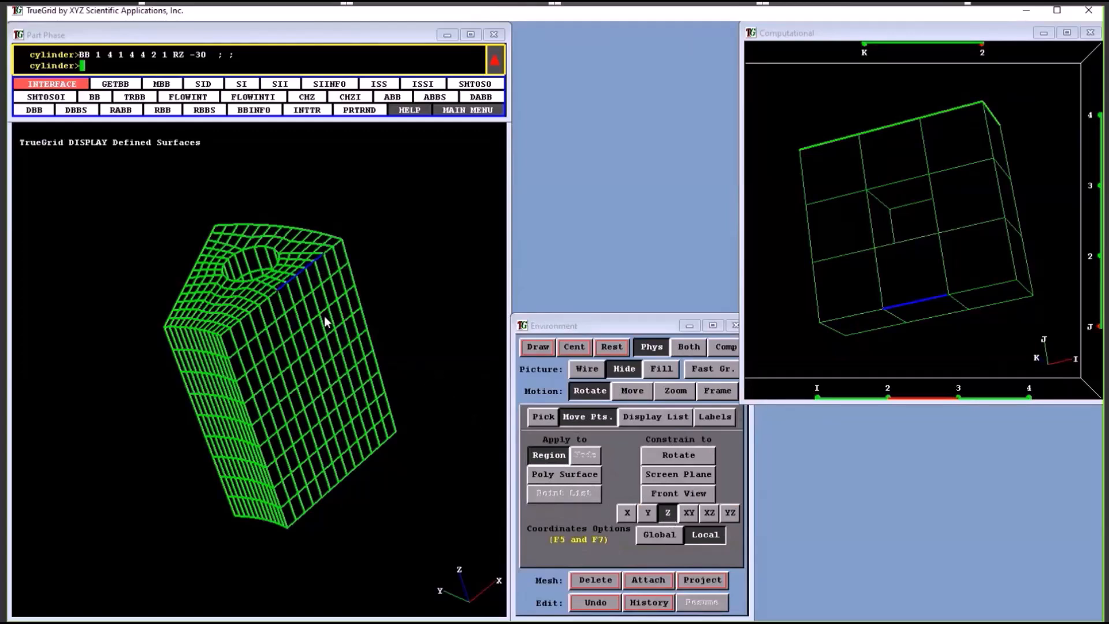
{"action": "left_click_drag", "start_coordinate": [303, 269], "coordinate": [299, 238]}
{"action": "left_click_drag", "start_coordinate": [216, 241], "coordinate": [237, 300]}
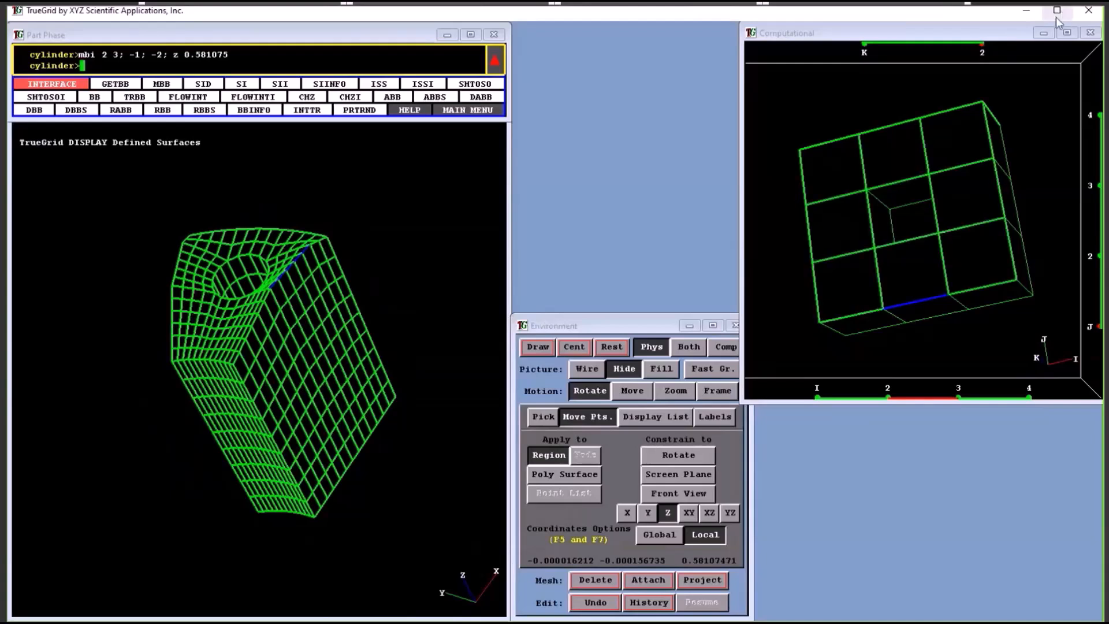
{"action": "left_click", "coordinate": [1026, 11]}
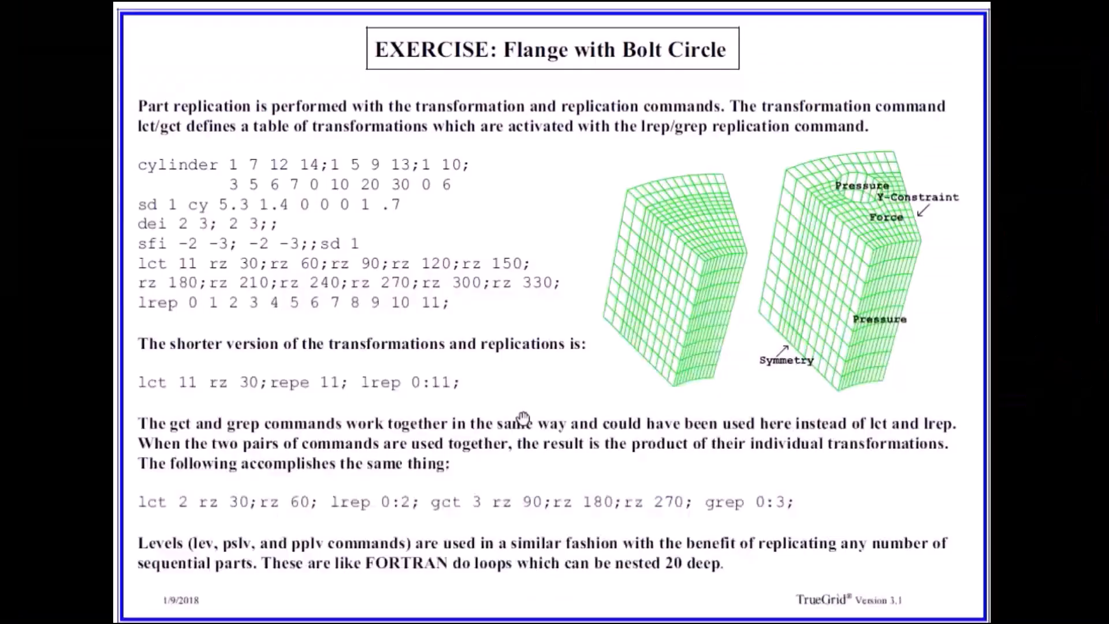